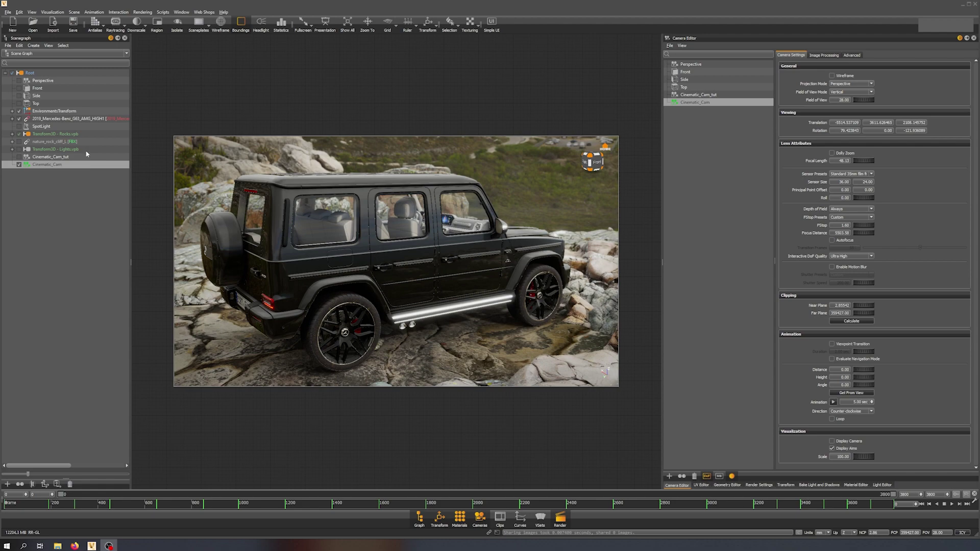
# Step: Compare the Cinematic_Cam_tut and Cinematic_Cam views, leaving Cinematic_Cam as the active camera
pyautogui.click(19, 156)
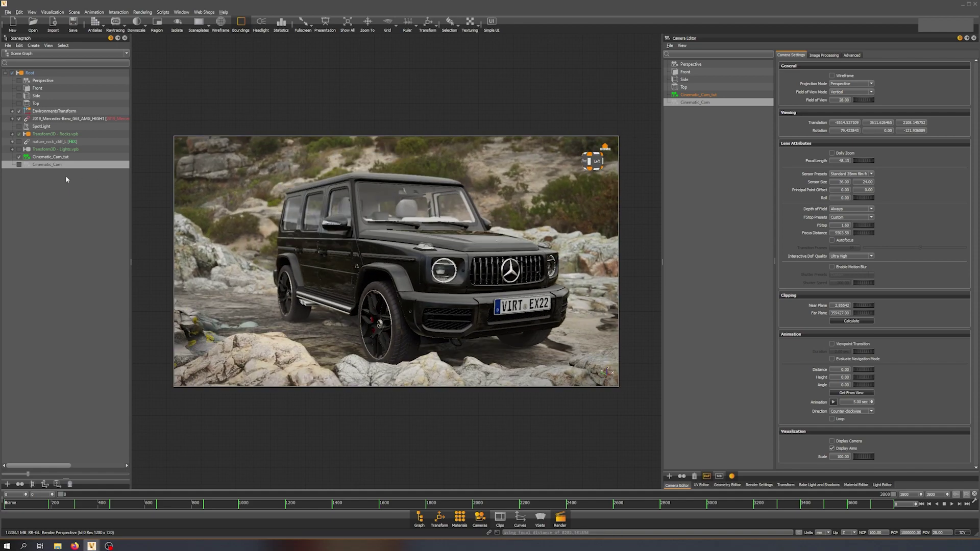
pyautogui.click(19, 165)
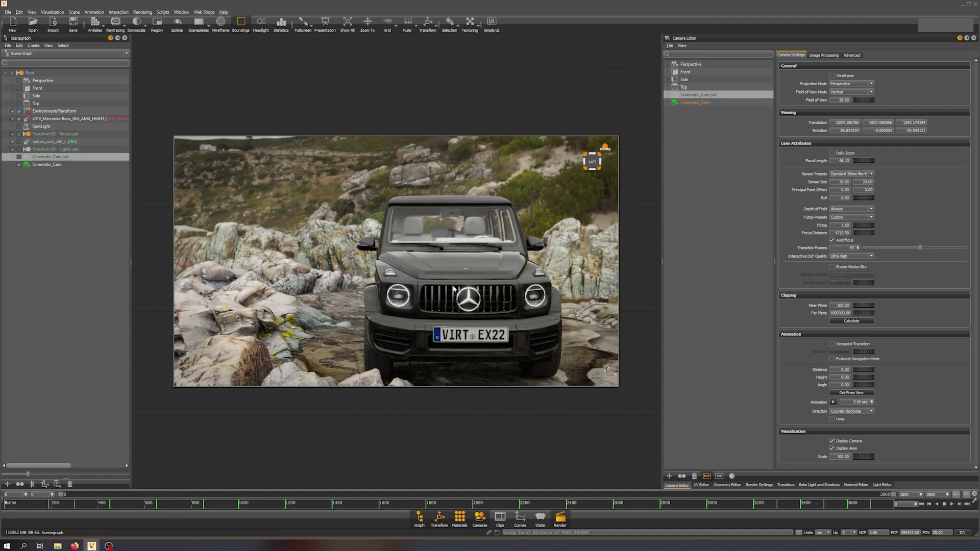
pyautogui.keyDown('alt'); pyautogui.moveTo(400, 327); pyautogui.dragTo(512, 270); pyautogui.keyUp('alt')
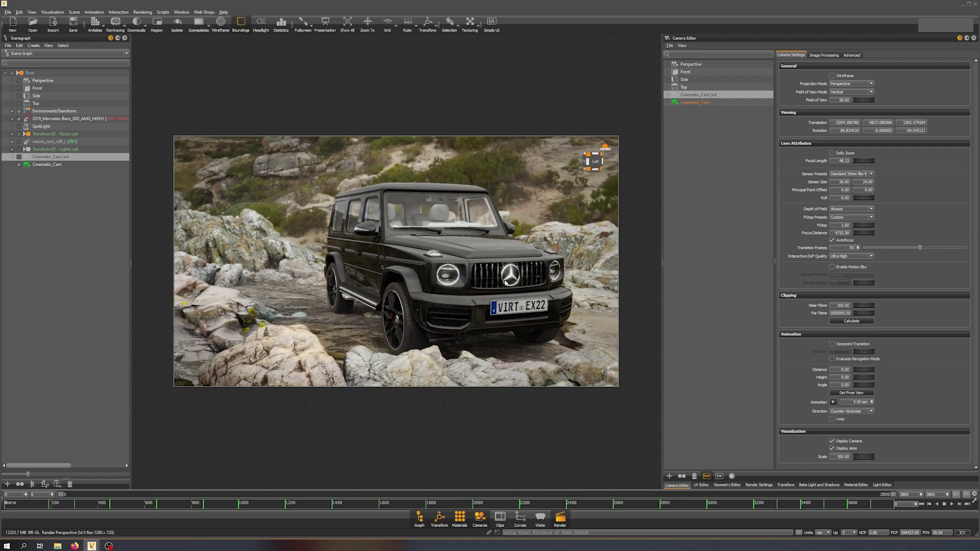
pyautogui.keyDown('alt'); pyautogui.moveTo(493, 295); pyautogui.dragTo(468, 271); pyautogui.keyUp('alt')
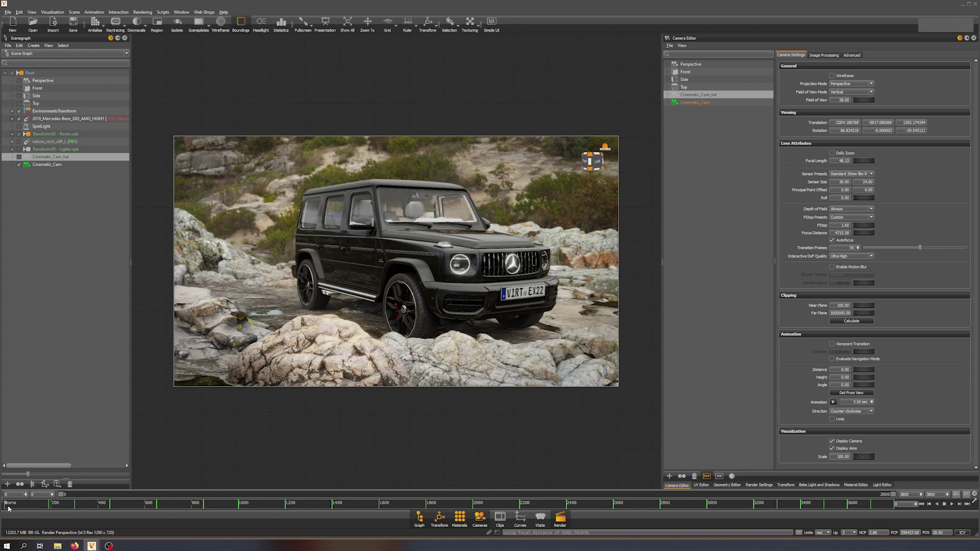
# Step: Hide the Timeline and show it again
pyautogui.rightClick(328, 516)
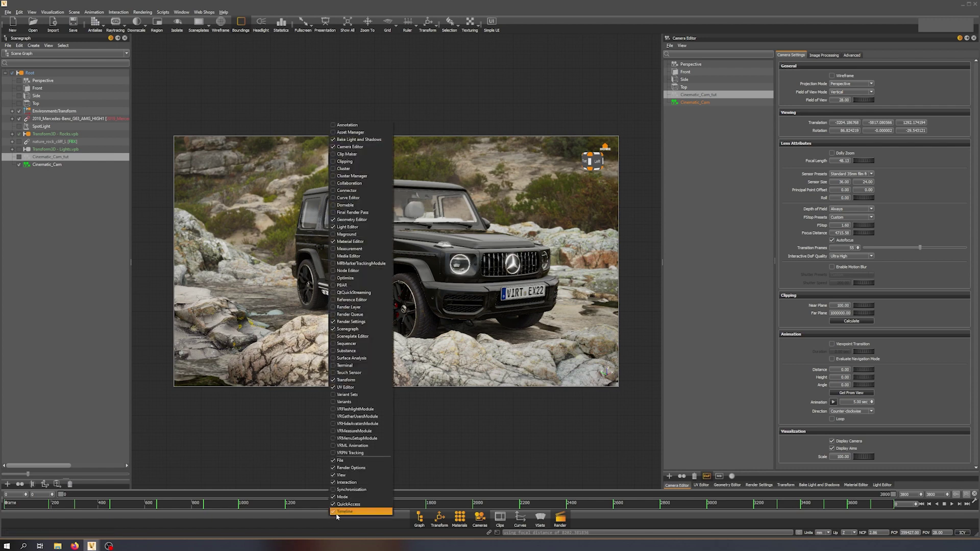
pyautogui.click(337, 511)
pyautogui.rightClick(332, 516)
pyautogui.click(341, 511)
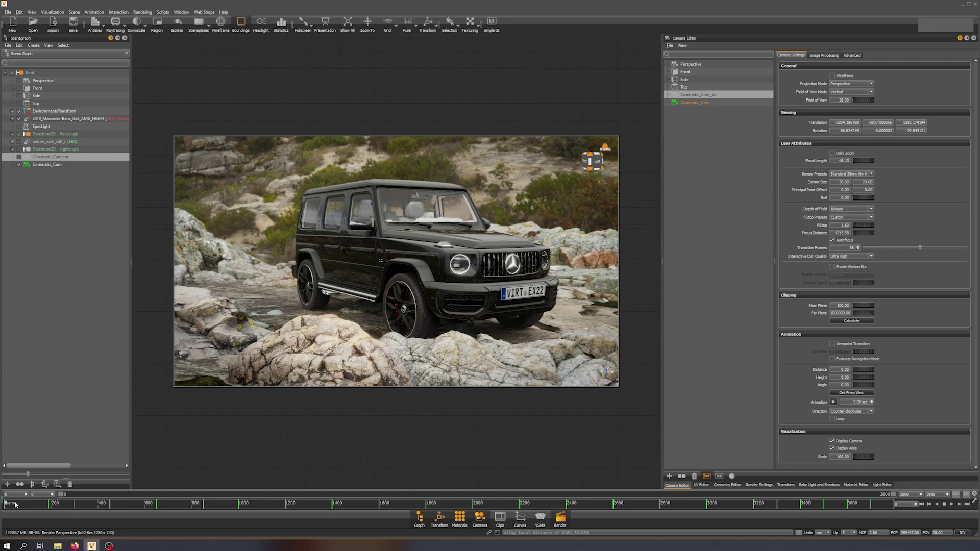
# Step: Scrub the camera animation to about frame 3138, stop playback, and scrub the opening section from the timeline's start
pyautogui.moveTo(16, 504); pyautogui.dragTo(720, 500)
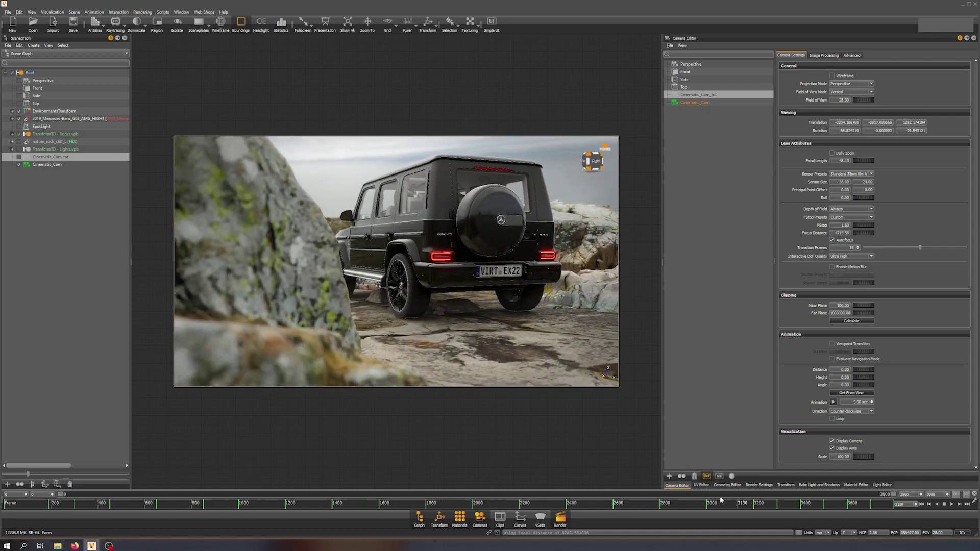
pyautogui.click(944, 505)
pyautogui.moveTo(6, 506); pyautogui.dragTo(48, 513)
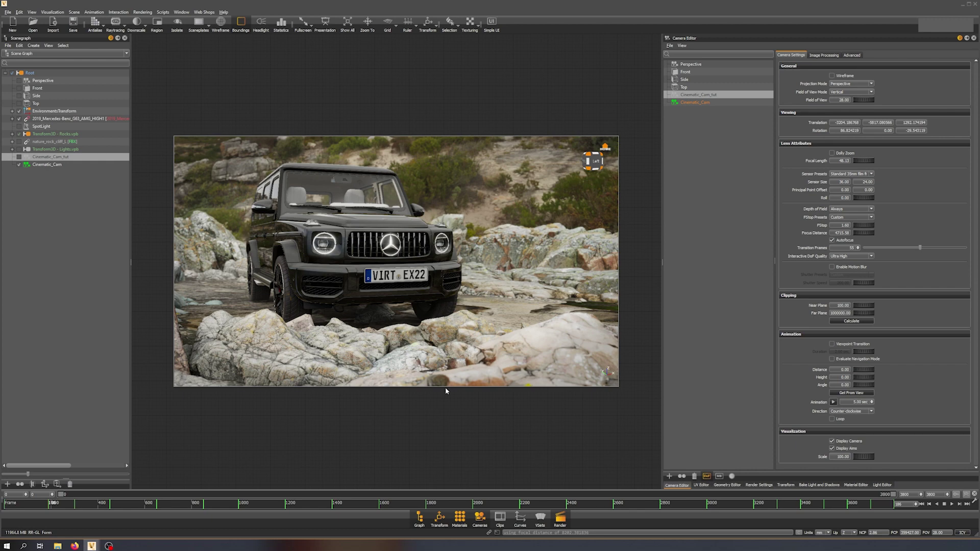
# Step: Skip forward and backward between neighbouring positions in the camera animation and play it
pyautogui.click(959, 505)
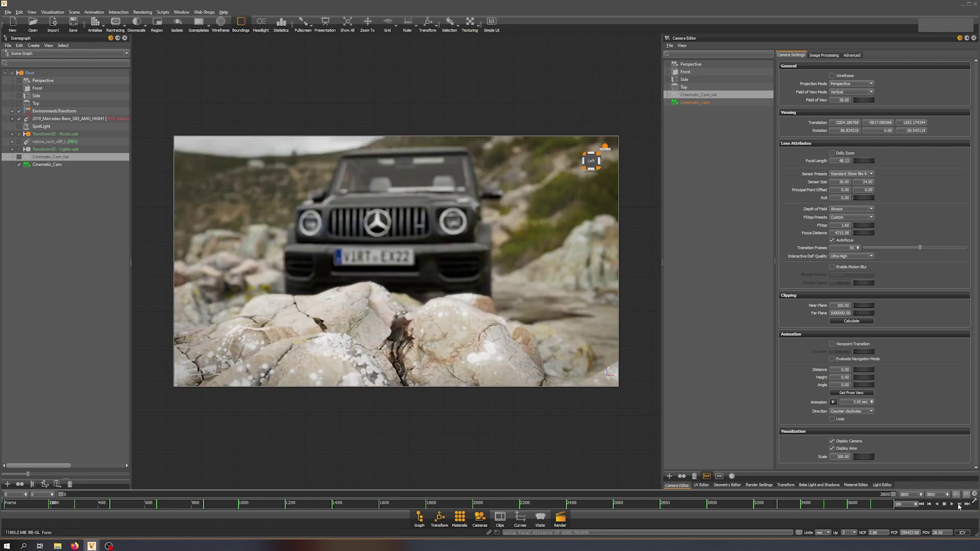
pyautogui.click(929, 505)
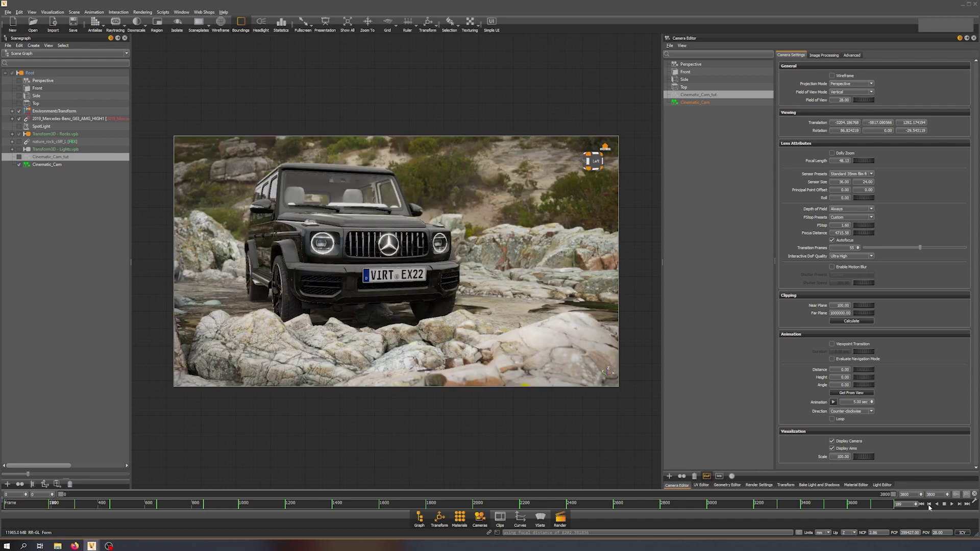
pyautogui.click(959, 505)
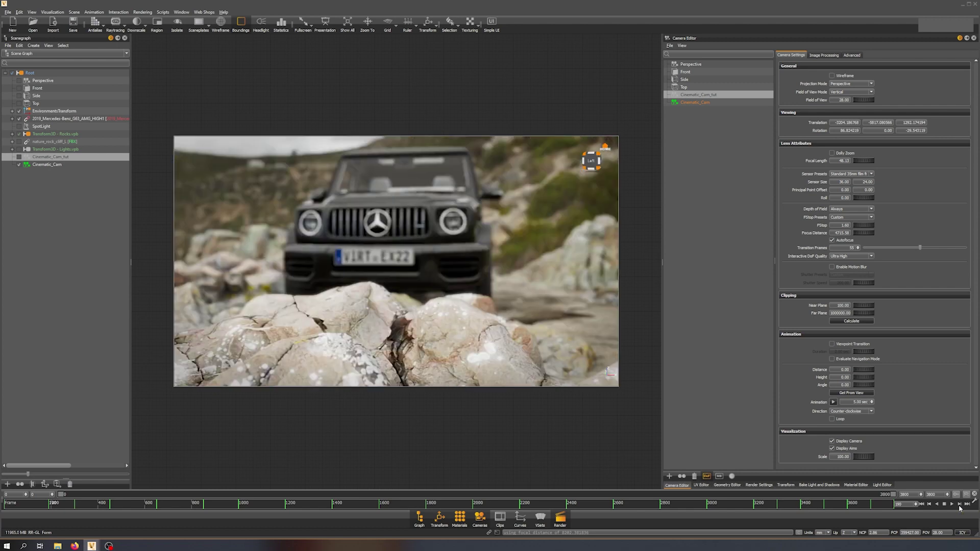
pyautogui.click(952, 505)
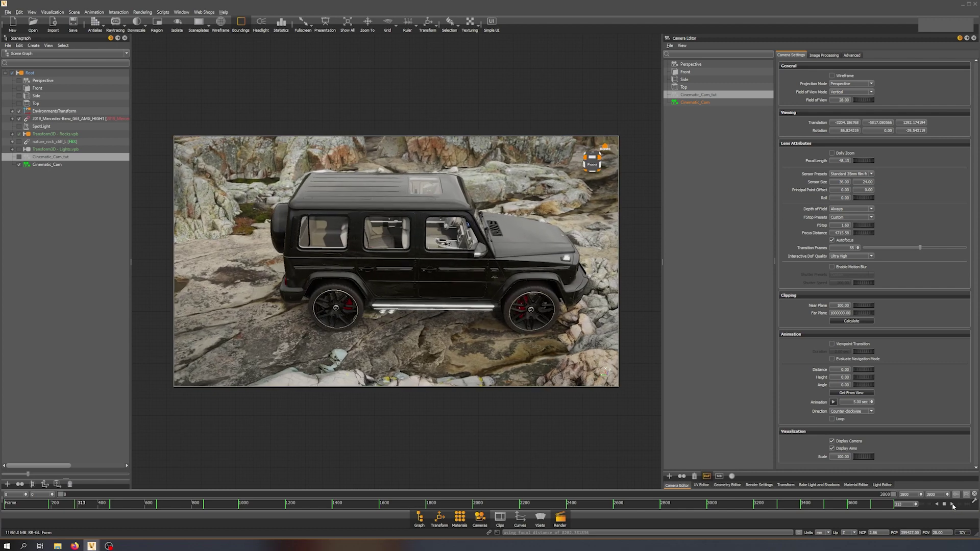
# Step: Scrub through the first frames of the camera animation and return to the start of the timeline
pyautogui.click(31, 505)
pyautogui.moveTo(31, 505)
pyautogui.mouseDown()
pyautogui.moveTo(72, 508)
pyautogui.moveTo(23, 507)
pyautogui.mouseUp()
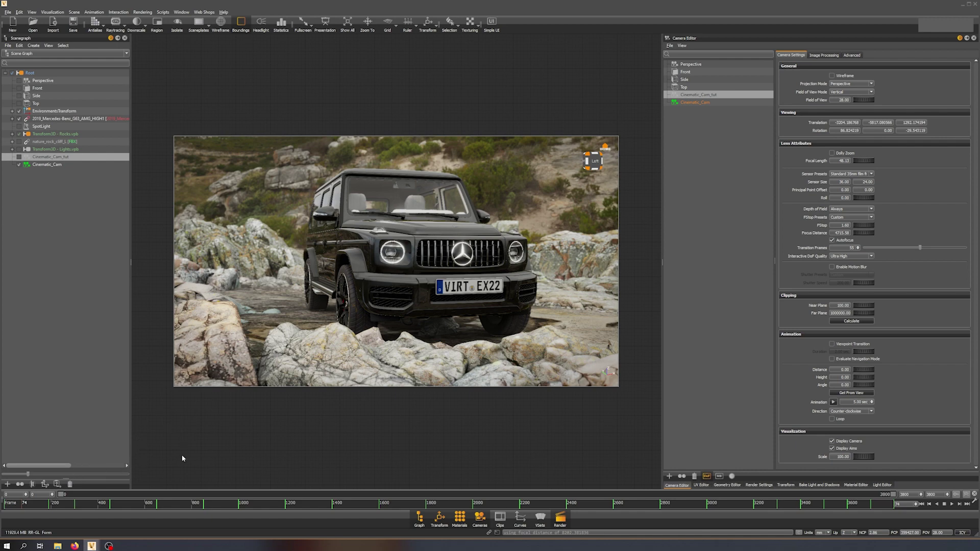
pyautogui.moveTo(34, 508); pyautogui.dragTo(6, 506)
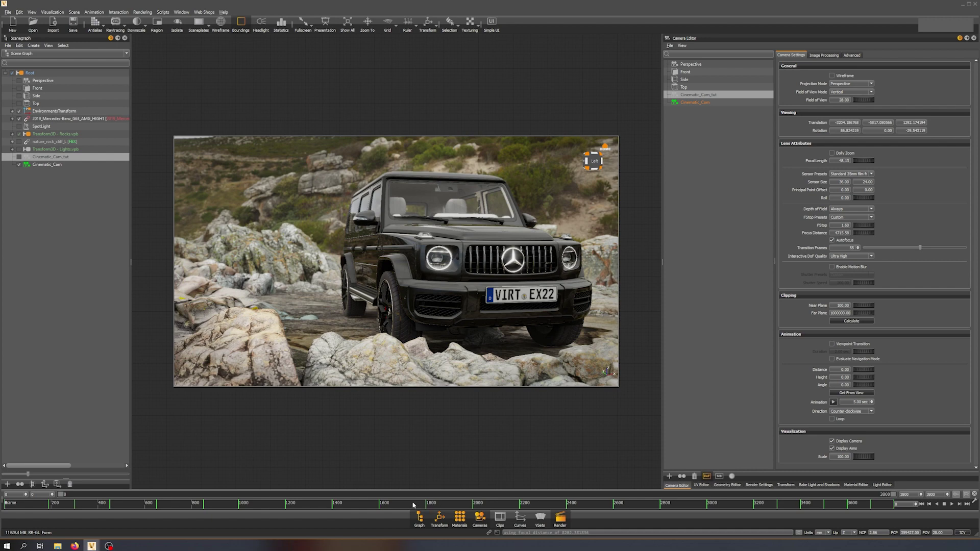
# Step: Open the Curve Editor and dock it below the viewport, between the scene and the timeline
pyautogui.click(520, 517)
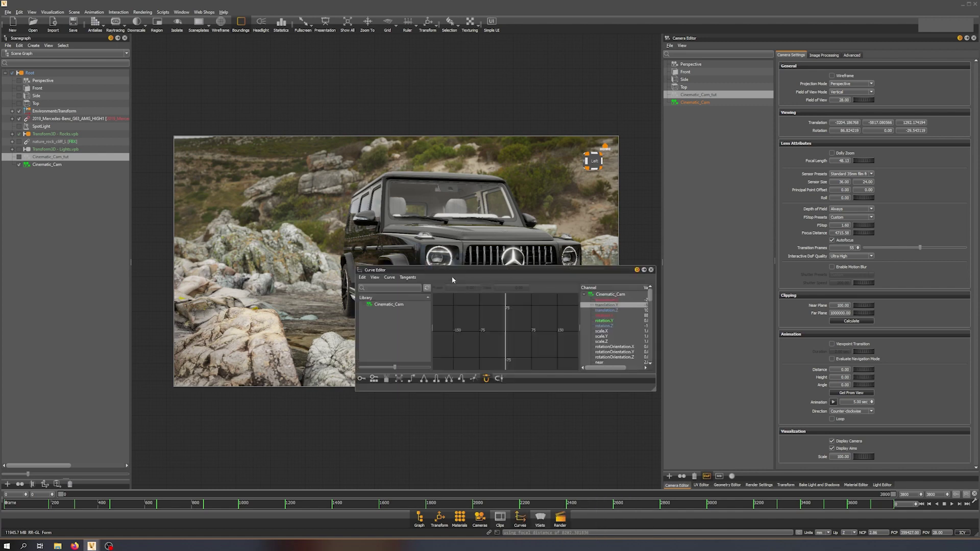
pyautogui.moveTo(493, 274); pyautogui.dragTo(434, 319)
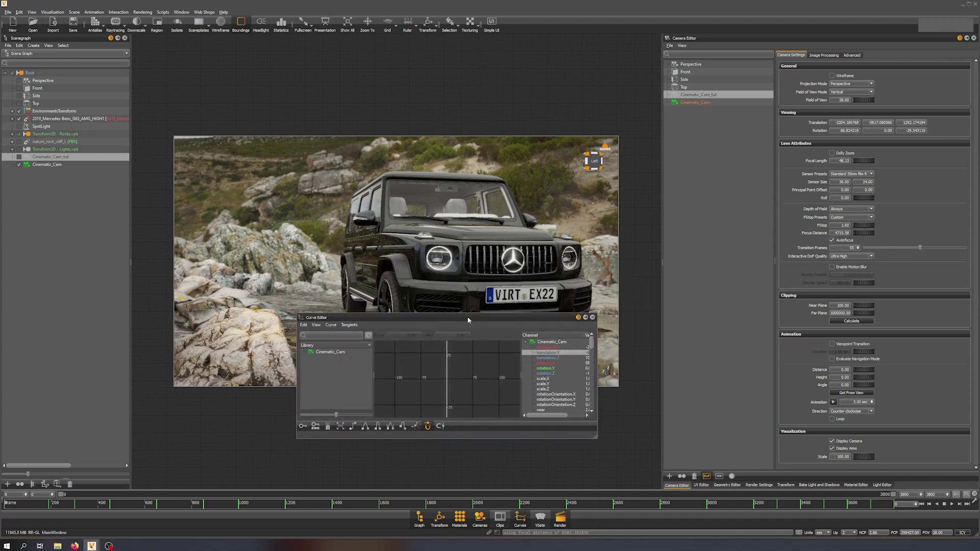
pyautogui.moveTo(468, 320); pyautogui.dragTo(842, 241)
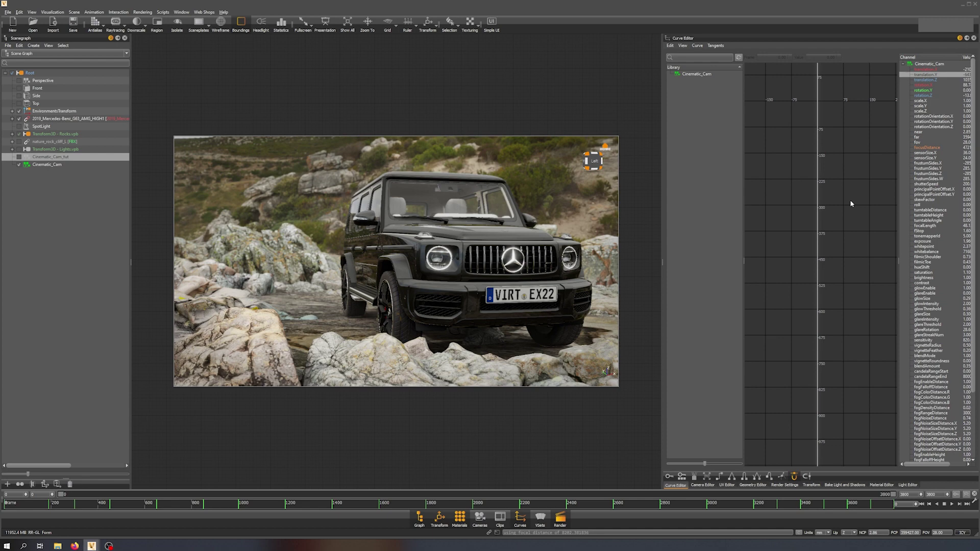
pyautogui.moveTo(811, 38); pyautogui.dragTo(412, 451)
pyautogui.moveTo(357, 388); pyautogui.dragTo(374, 292)
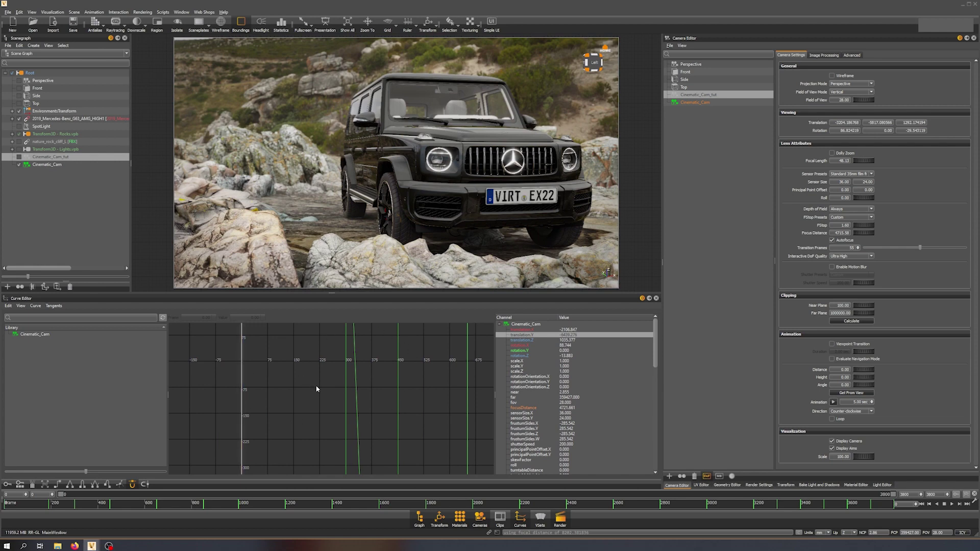
# Step: Display the curves of all Cinematic_Cam channels, fit them to the graph, and examine their keyframes
pyautogui.press('f')
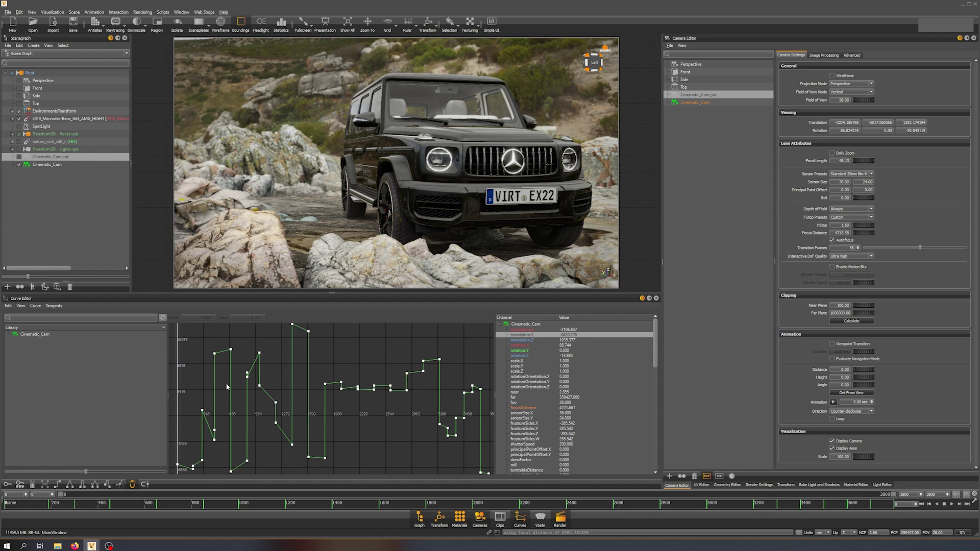
pyautogui.click(522, 325)
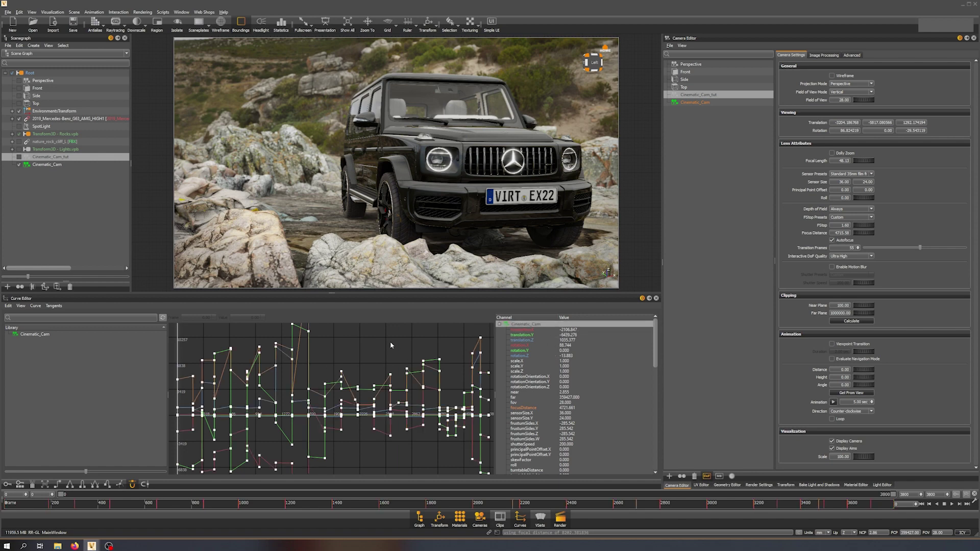
pyautogui.press('f')
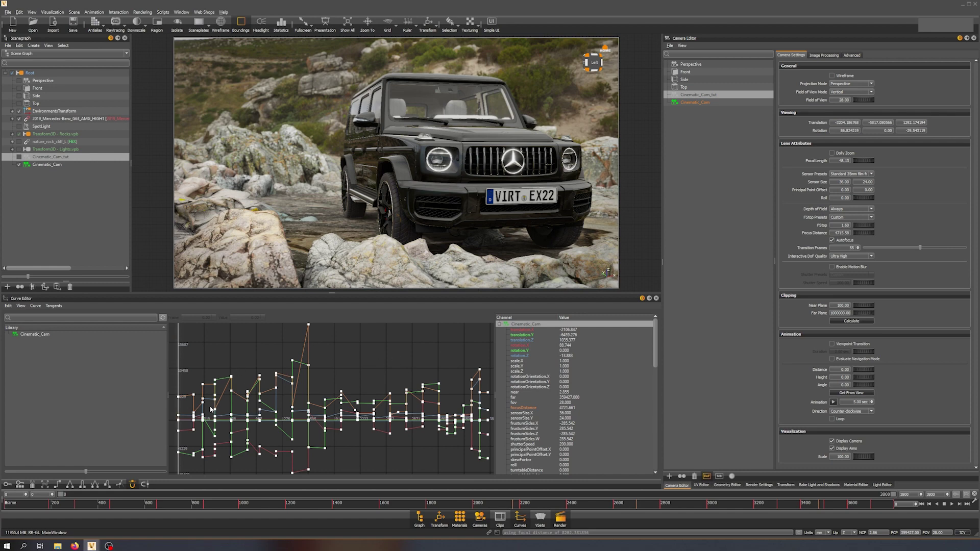
pyautogui.scroll(5, 238, 364)
pyautogui.moveTo(189, 375); pyautogui.dragTo(215, 362)
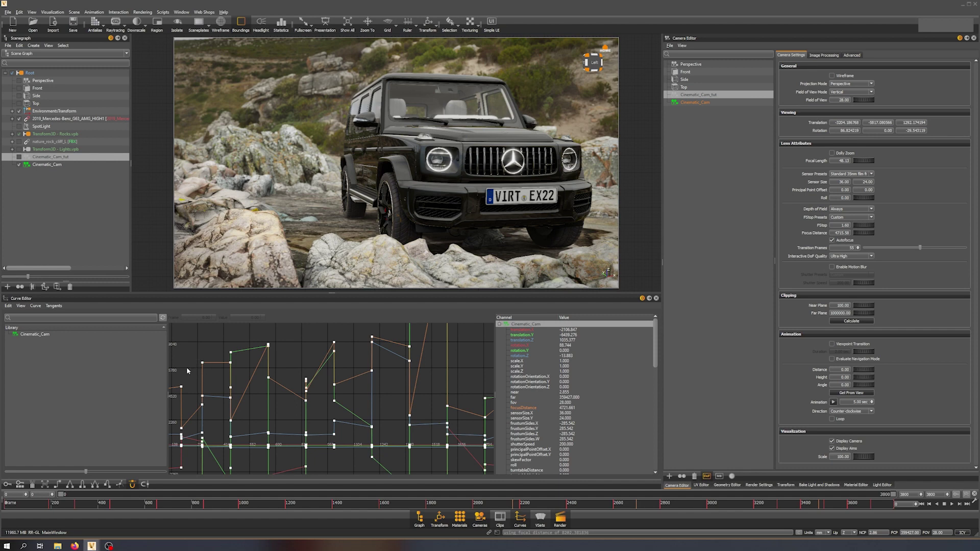
pyautogui.moveTo(188, 377); pyautogui.dragTo(296, 341, button='middle')
pyautogui.scroll(-2, 259, 364)
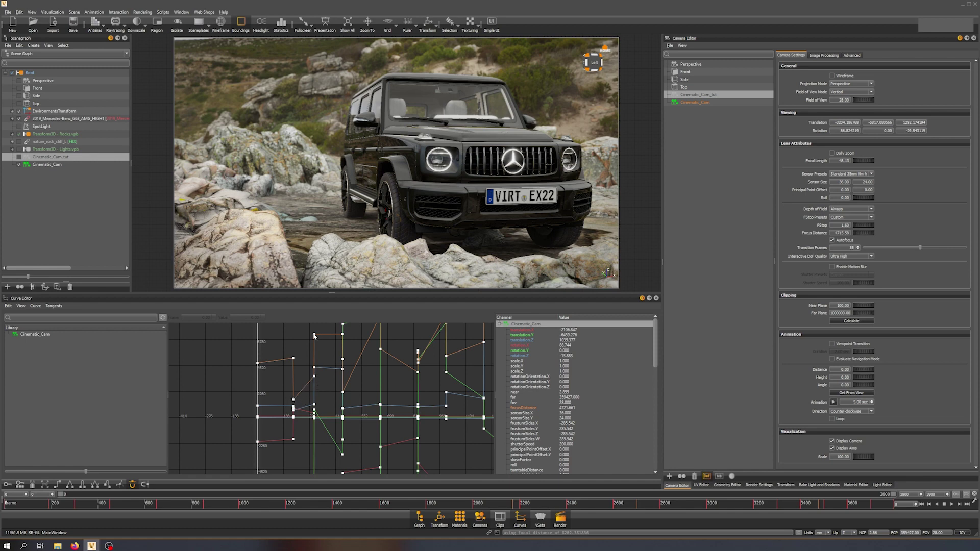
pyautogui.scroll(-5, 350, 403)
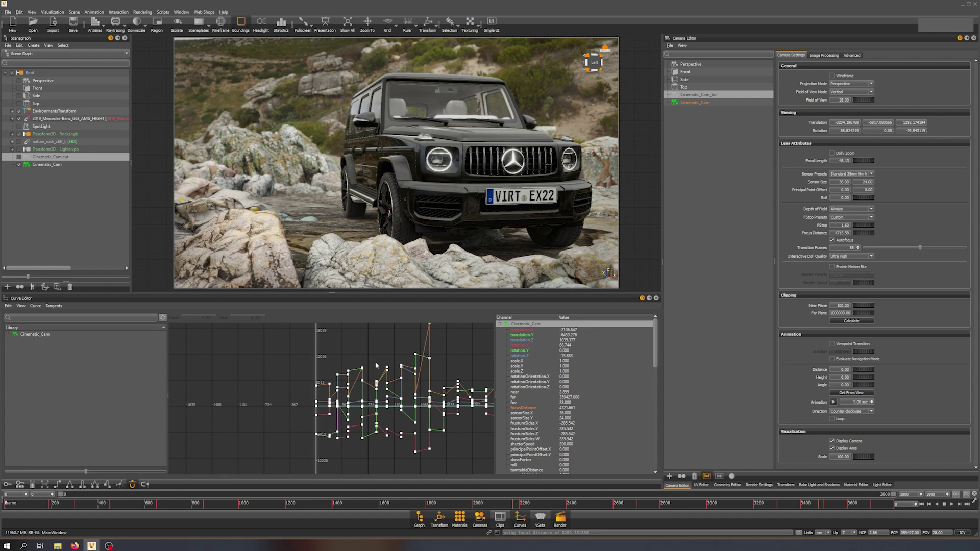
pyautogui.scroll(-4, 391, 345)
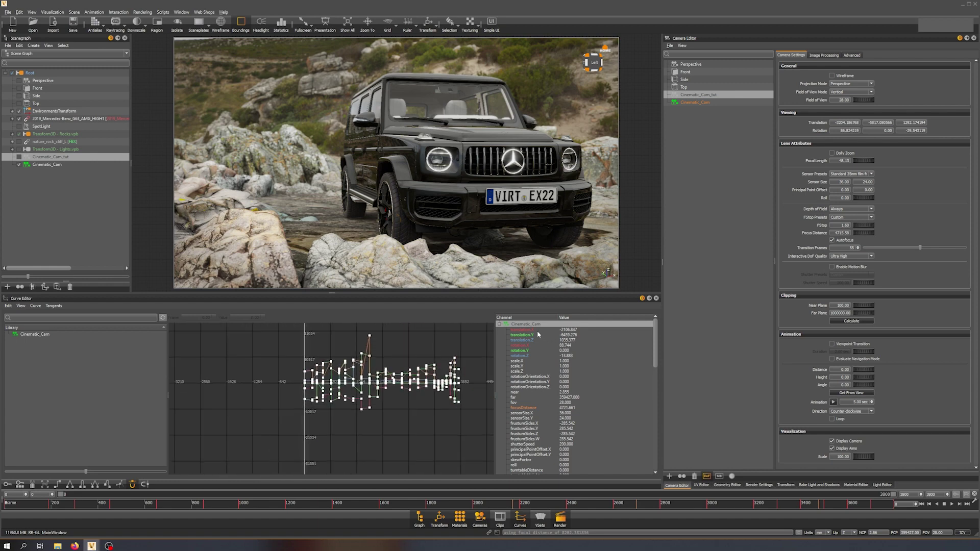
# Step: Look through the Cinematic_Cam channel list and isolate the translation and rotation curves, followed by the focusDistance curve
pyautogui.scroll(-10, 528, 369)
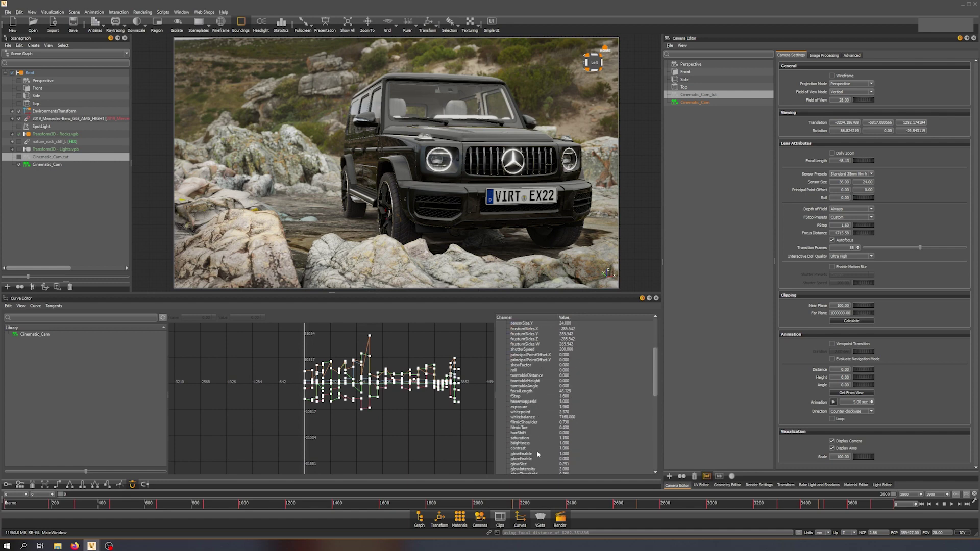
pyautogui.scroll(-10, 539, 466)
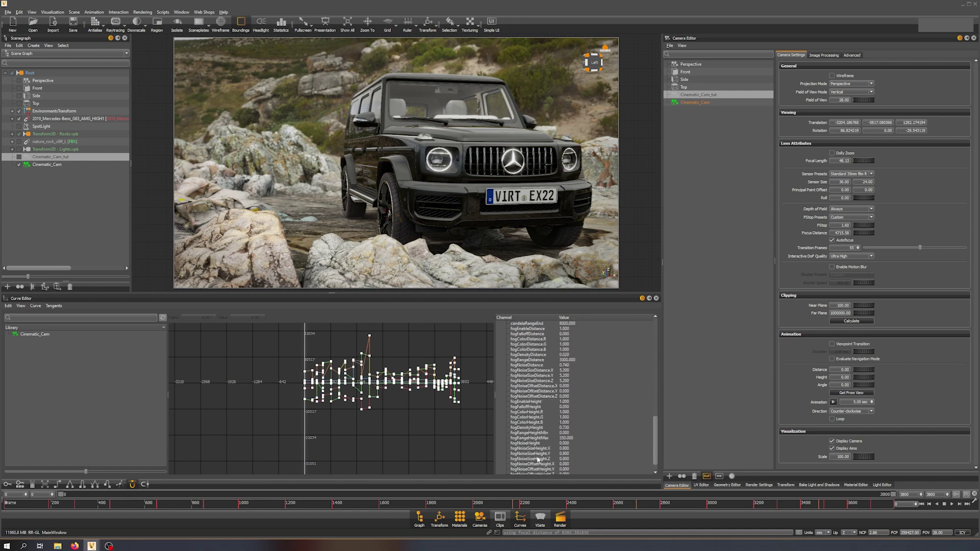
pyautogui.scroll(20, 521, 465)
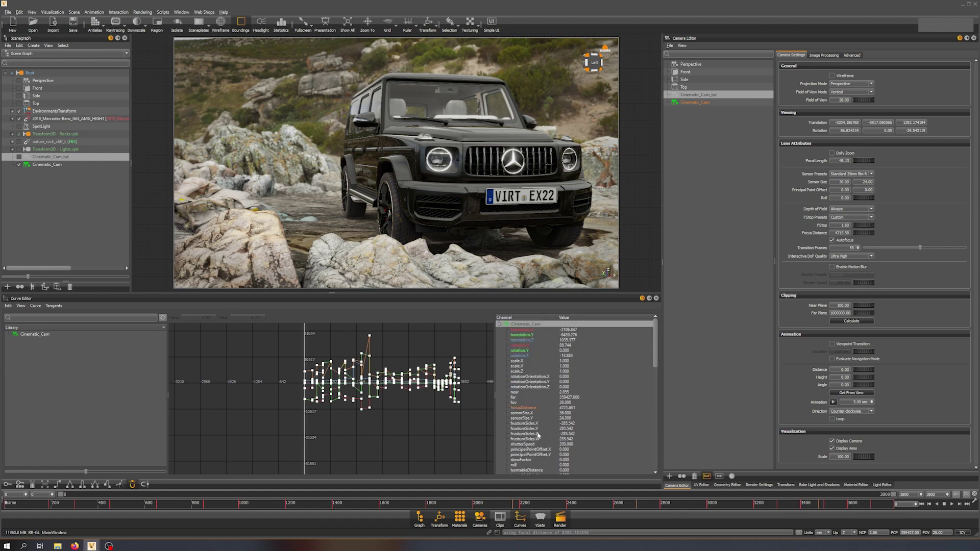
pyautogui.scroll(-15, 539, 433)
pyautogui.scroll(-3, 542, 433)
pyautogui.scroll(20, 542, 427)
pyautogui.keyDown('shift'); pyautogui.click(527, 356); pyautogui.keyUp('shift')
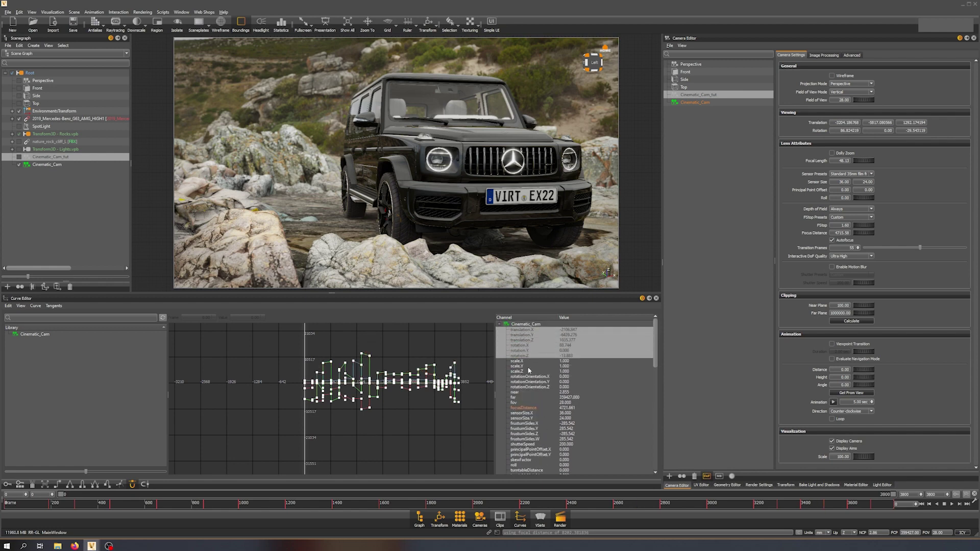
pyautogui.click(529, 407)
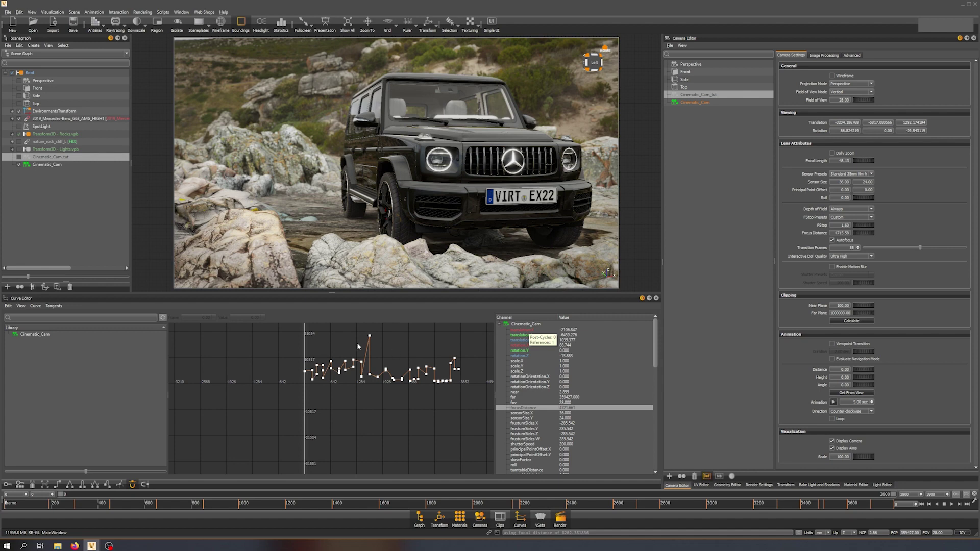
# Step: Show all Cinematic_Cam curves, box-select one vertical group of keyframes in the graph, and clear the selection
pyautogui.click(57, 336)
pyautogui.scroll(4, 377, 398)
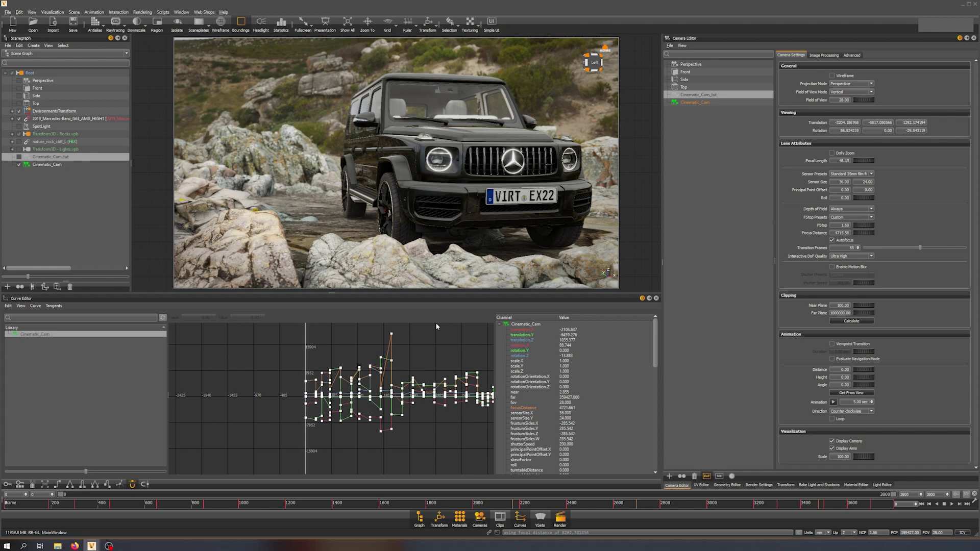
pyautogui.moveTo(354, 361); pyautogui.dragTo(344, 449)
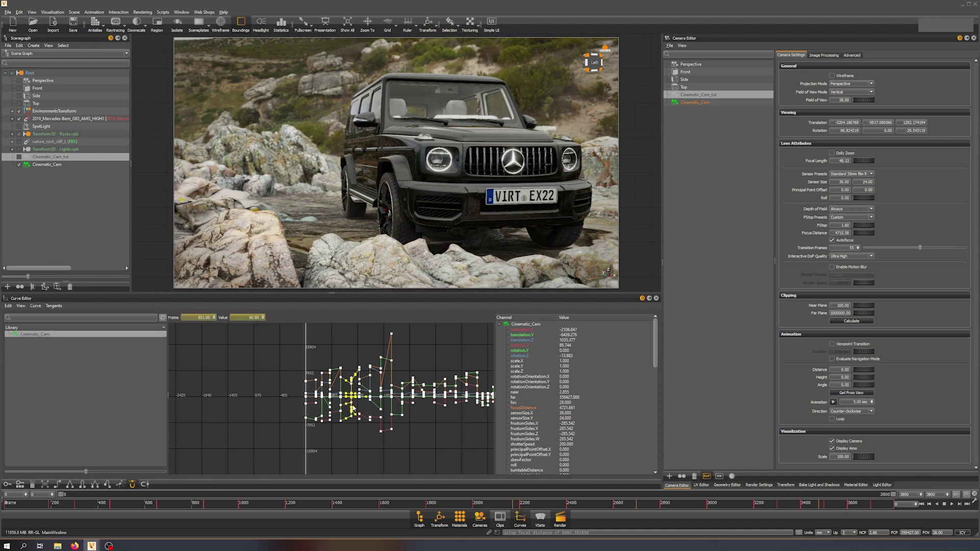
pyautogui.click(397, 440)
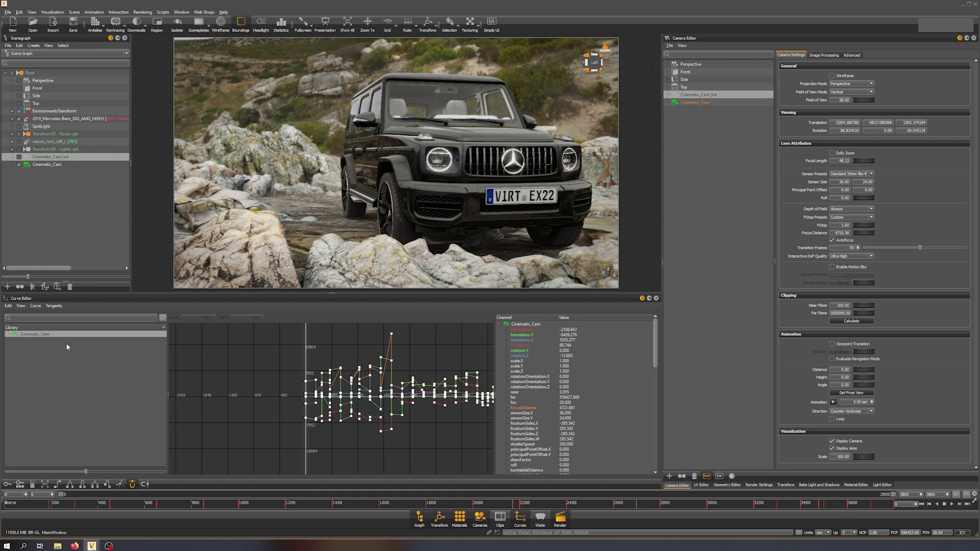
# Step: Reselect Cinematic_Cam in the curve library and scrub the Curve Editor's playhead to about frame 776
pyautogui.click(31, 341)
pyautogui.click(36, 334)
pyautogui.moveTo(306, 347)
pyautogui.mouseDown()
pyautogui.moveTo(475, 365)
pyautogui.moveTo(310, 356)
pyautogui.mouseUp()
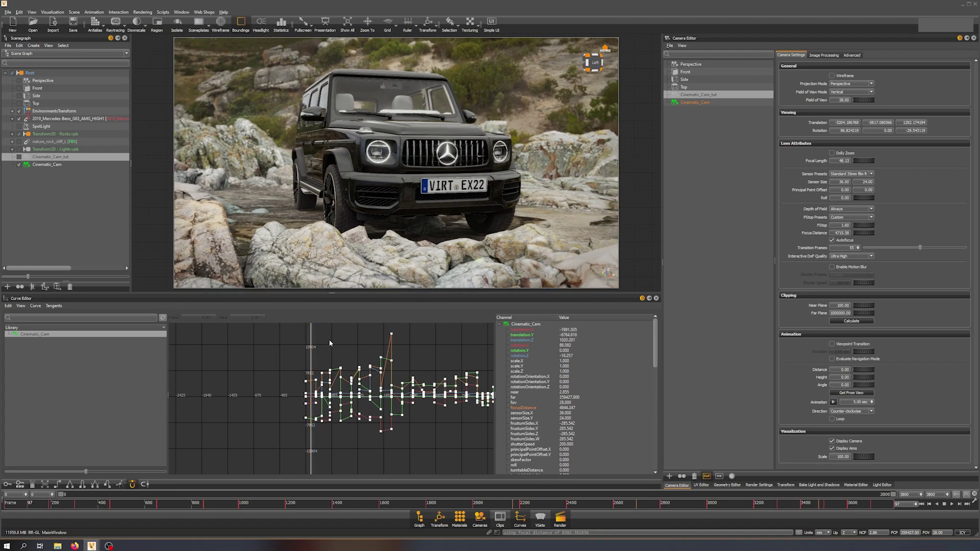
pyautogui.moveTo(330, 343); pyautogui.dragTo(347, 350)
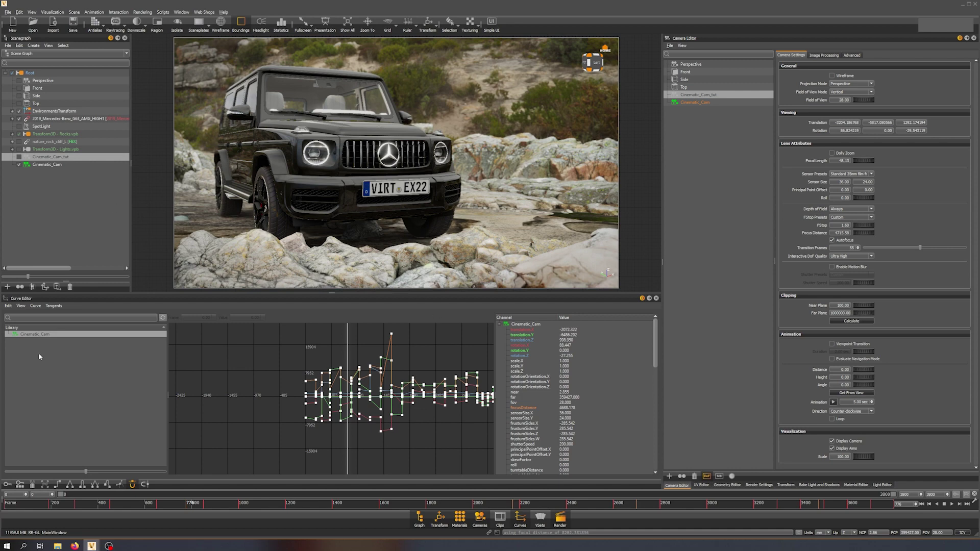
# Step: Make Cinematic_Cam_tut the active camera, compare it with Cinematic_Cam, and select it to look through its channels in the Curve Editor
pyautogui.click(87, 188)
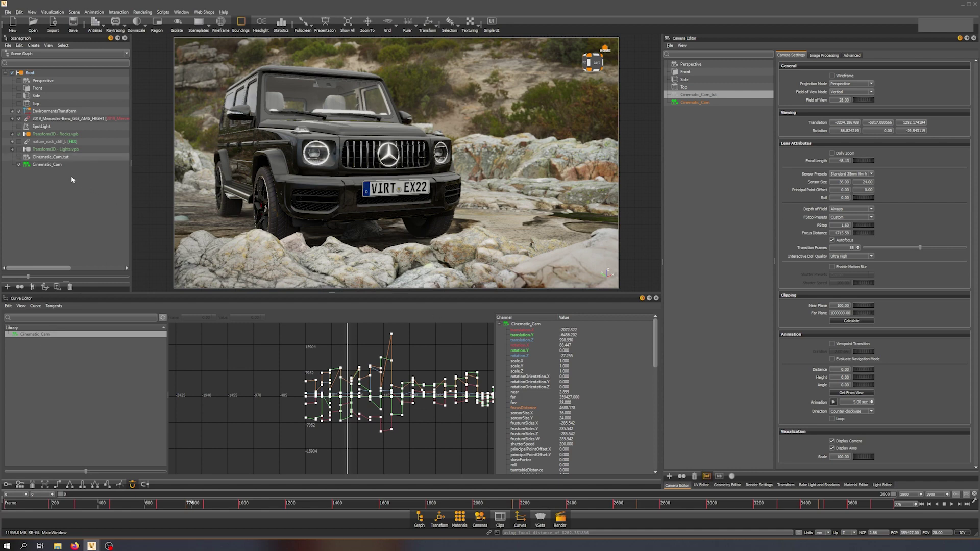
pyautogui.click(19, 158)
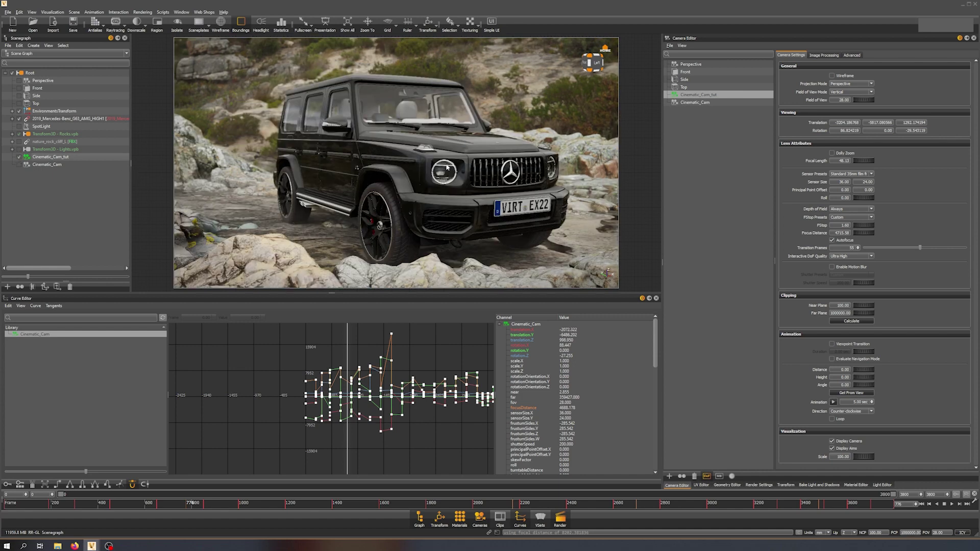
pyautogui.click(54, 165)
pyautogui.click(72, 186)
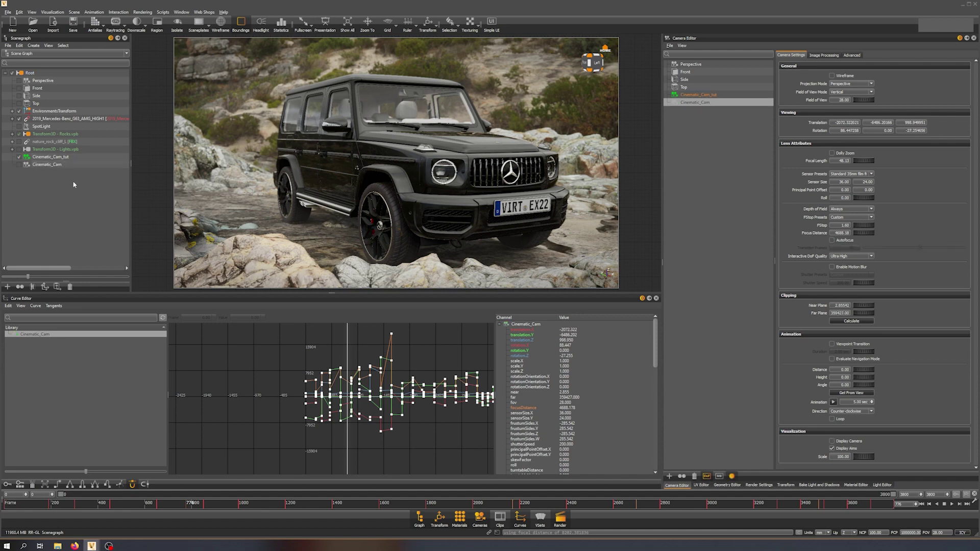
pyautogui.click(68, 157)
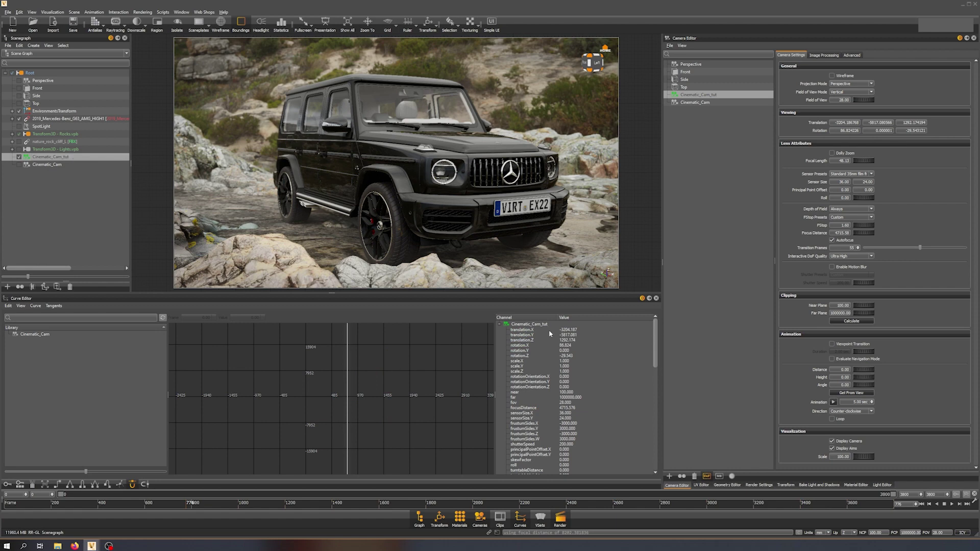
pyautogui.scroll(-8, 561, 421)
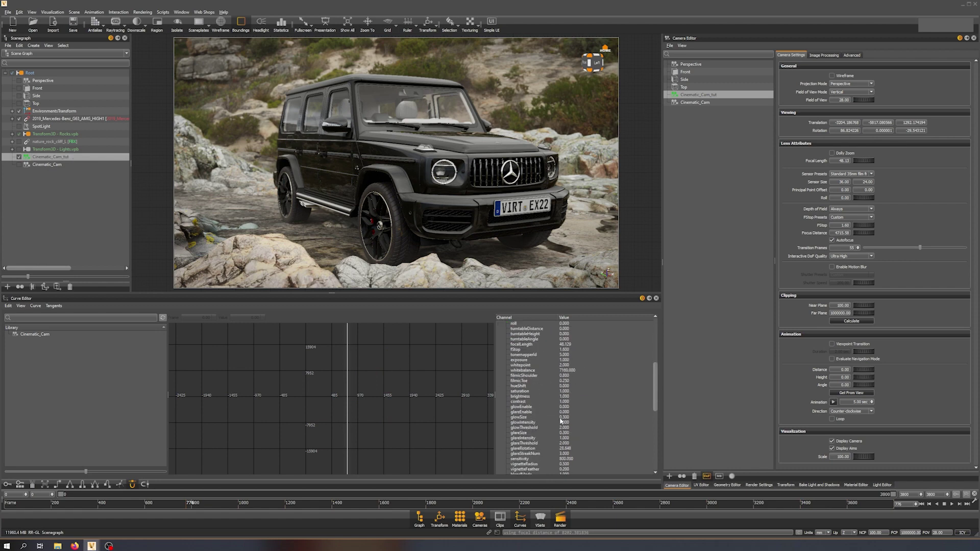
pyautogui.scroll(8, 561, 420)
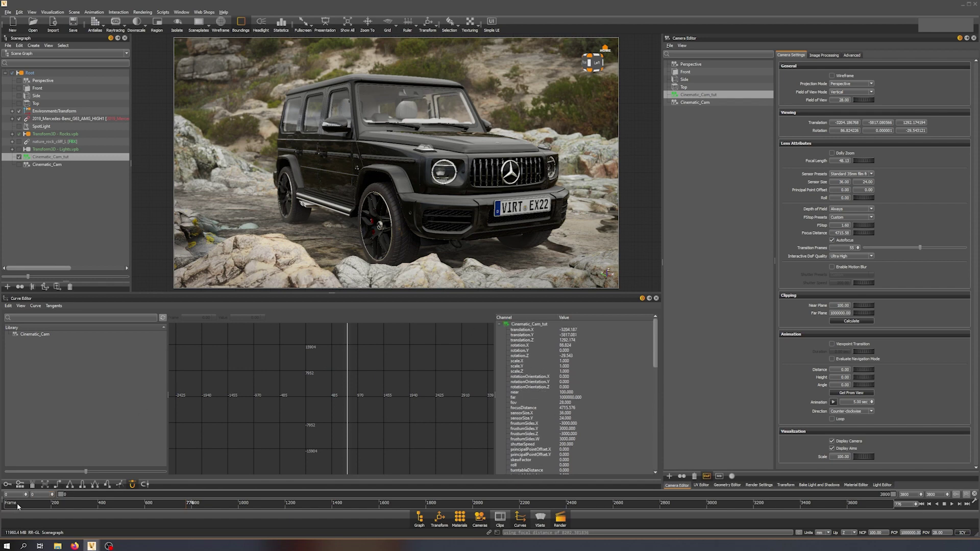
# Step: At frame 0, select the translation, rotation and focusDistance channels of Cinematic_Cam_tut and set keys on them
pyautogui.moveTo(17, 506)
pyautogui.mouseDown()
pyautogui.moveTo(7, 506)
pyautogui.moveTo(98, 509)
pyautogui.moveTo(5, 510)
pyautogui.mouseUp()
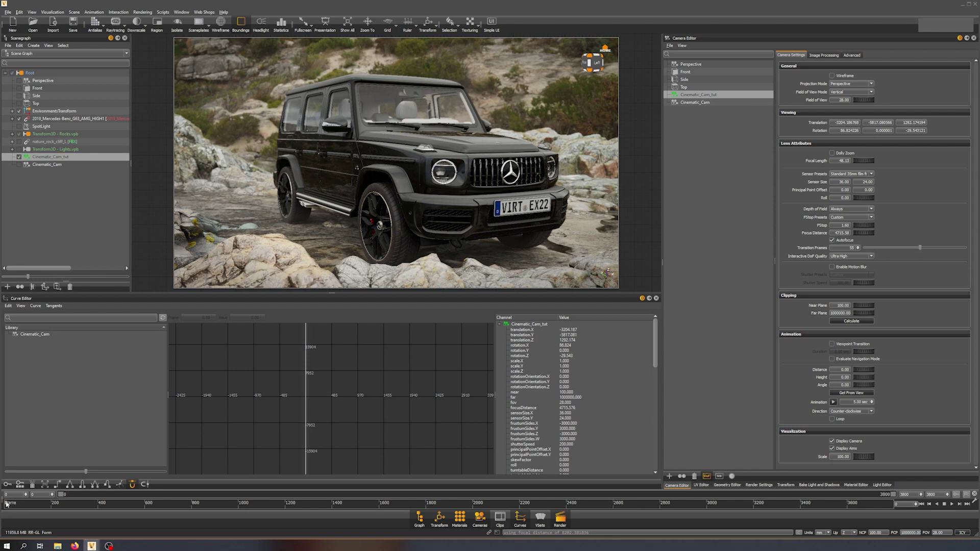
pyautogui.moveTo(531, 329); pyautogui.dragTo(529, 357)
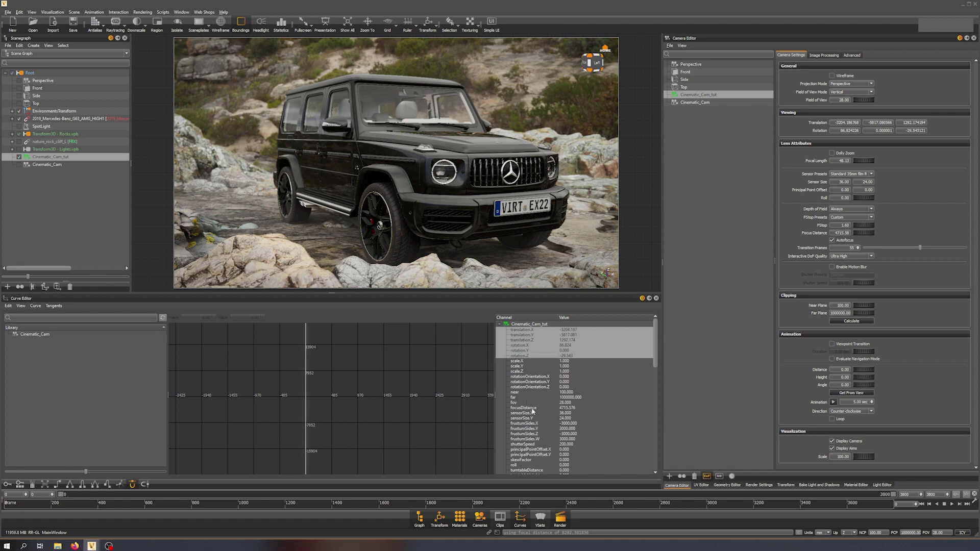
pyautogui.keyDown('ctrl'); pyautogui.click(530, 408); pyautogui.keyUp('ctrl')
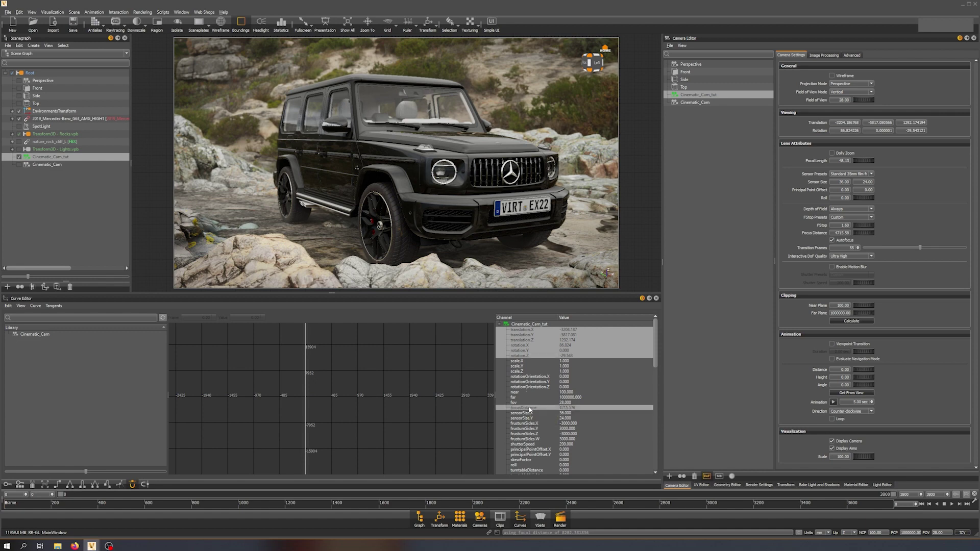
pyautogui.rightClick(521, 334)
pyautogui.click(554, 354)
# Step: Scrub to about frame 375, box-select the first keyframes at frame 0, and fit the graph around them
pyautogui.moveTo(305, 368); pyautogui.dragTo(326, 370)
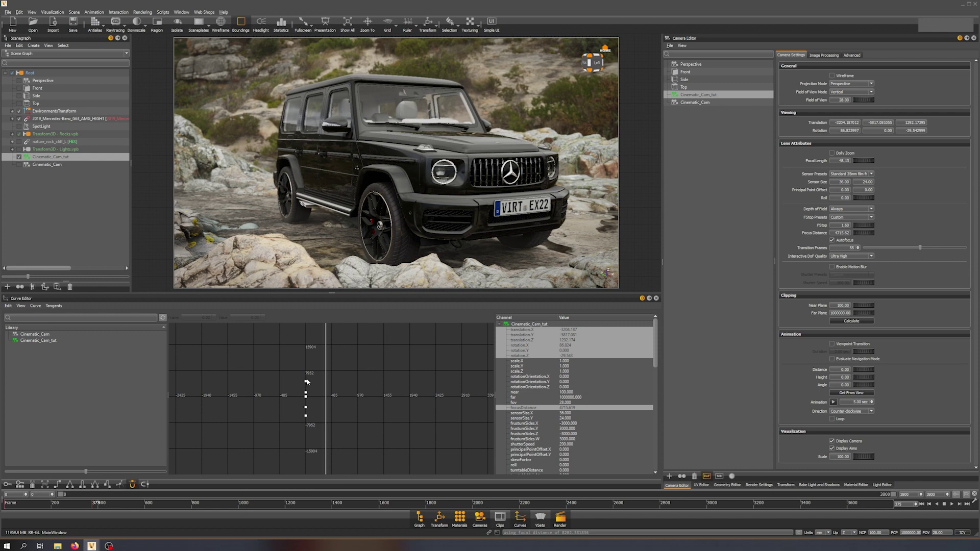
pyautogui.moveTo(312, 395); pyautogui.dragTo(302, 419)
pyautogui.press('f')
pyautogui.scroll(-5, 324, 385)
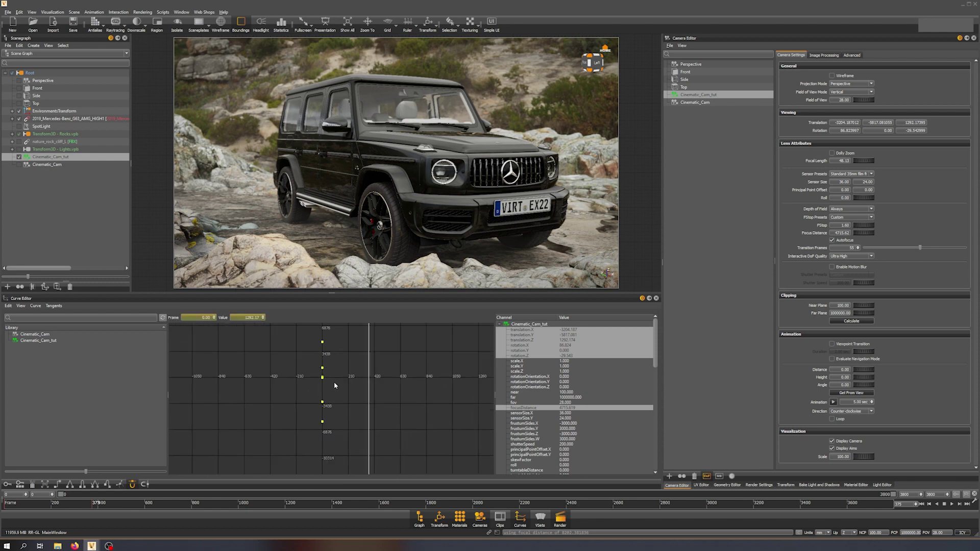
pyautogui.moveTo(378, 254); pyautogui.dragTo(349, 343)
# Step: Return to frame 0 and reframe the camera closer to a front three-quarter view of the car
pyautogui.moveTo(12, 505)
pyautogui.mouseDown()
pyautogui.moveTo(24, 506)
pyautogui.moveTo(5, 505)
pyautogui.mouseUp()
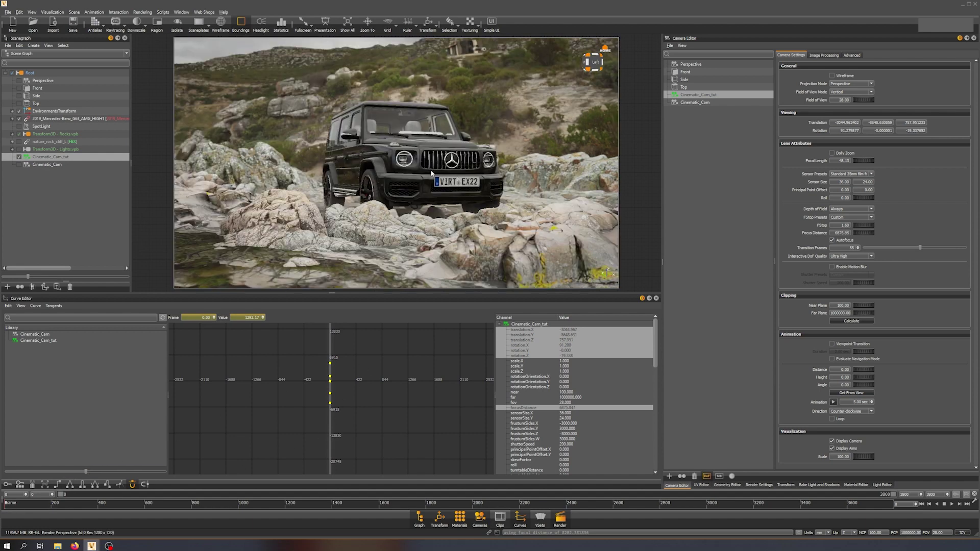
pyautogui.keyDown('alt'); pyautogui.moveTo(407, 168); pyautogui.dragTo(385, 180, button='middle'); pyautogui.keyUp('alt')
pyautogui.moveTo(385, 181)
pyautogui.keyDown('alt'); pyautogui.mouseDown(button='right')
pyautogui.moveTo(391, 214)
pyautogui.moveTo(385, 183)
pyautogui.mouseUp(button='right'); pyautogui.keyUp('alt')
pyautogui.keyDown('alt'); pyautogui.moveTo(385, 183); pyautogui.dragTo(408, 189); pyautogui.keyUp('alt')
pyautogui.keyDown('alt'); pyautogui.moveTo(422, 230); pyautogui.dragTo(442, 178, button='middle'); pyautogui.keyUp('alt')
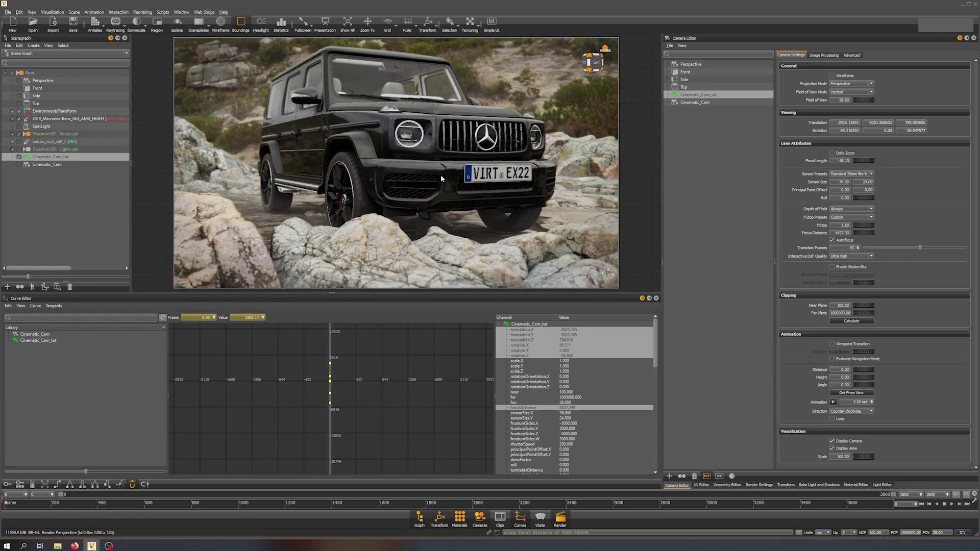
pyautogui.keyDown('alt'); pyautogui.moveTo(441, 179); pyautogui.dragTo(458, 172, button='right'); pyautogui.keyUp('alt')
pyautogui.keyDown('alt'); pyautogui.moveTo(458, 172); pyautogui.dragTo(510, 151); pyautogui.keyUp('alt')
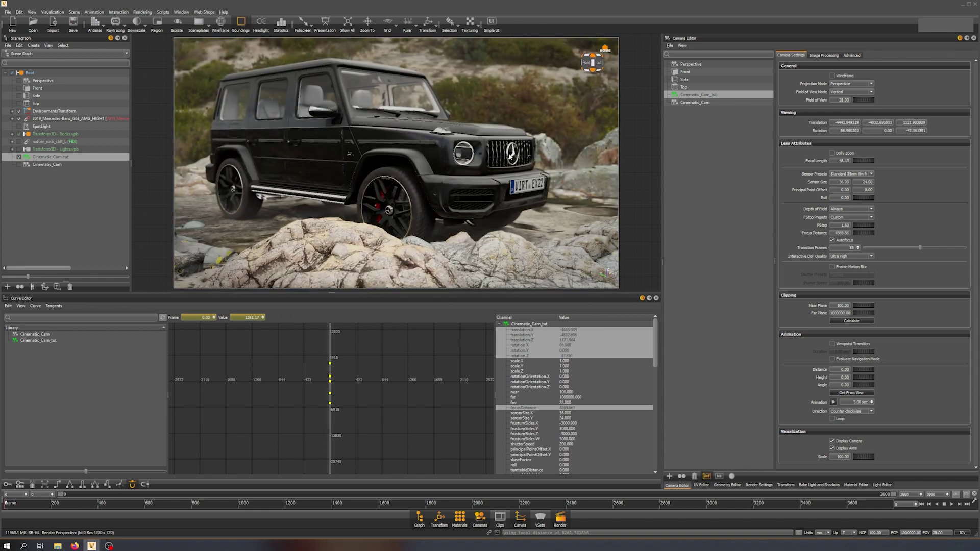
pyautogui.scroll(2, 493, 164)
pyautogui.keyDown('alt'); pyautogui.moveTo(469, 159); pyautogui.dragTo(446, 158); pyautogui.keyUp('alt')
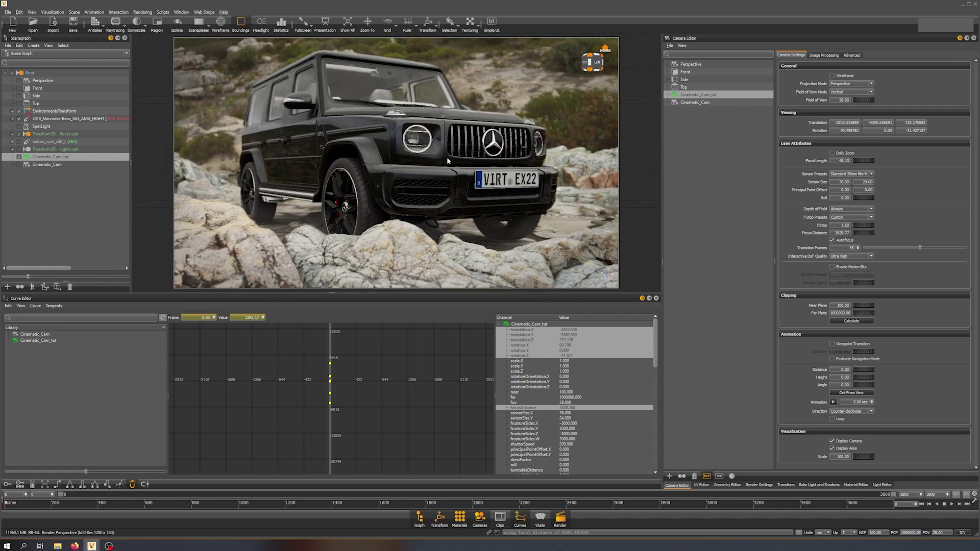
pyautogui.scroll(-2, 257, 224)
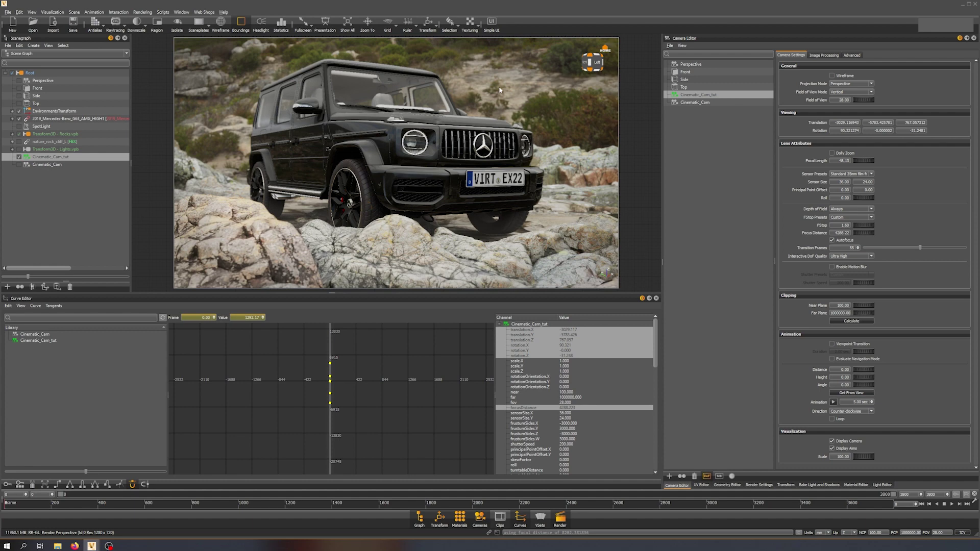
# Step: Lower the camera behind the rocks for the opening front view of the car and key the selected channels again at frame 0
pyautogui.moveTo(462, 143); pyautogui.dragTo(442, 145, button='middle')
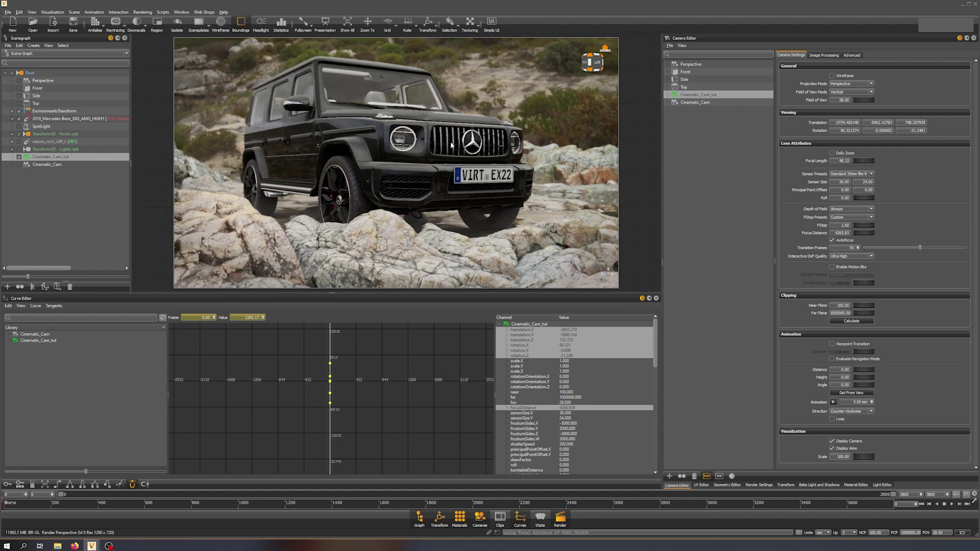
pyautogui.moveTo(442, 144); pyautogui.dragTo(377, 134)
pyautogui.moveTo(378, 134); pyautogui.dragTo(428, 128, button='middle')
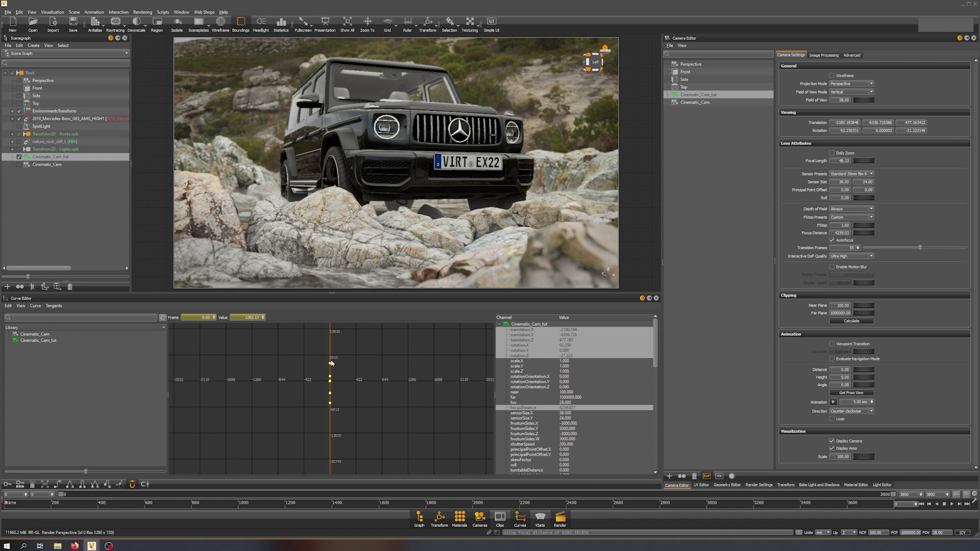
pyautogui.rightClick(515, 337)
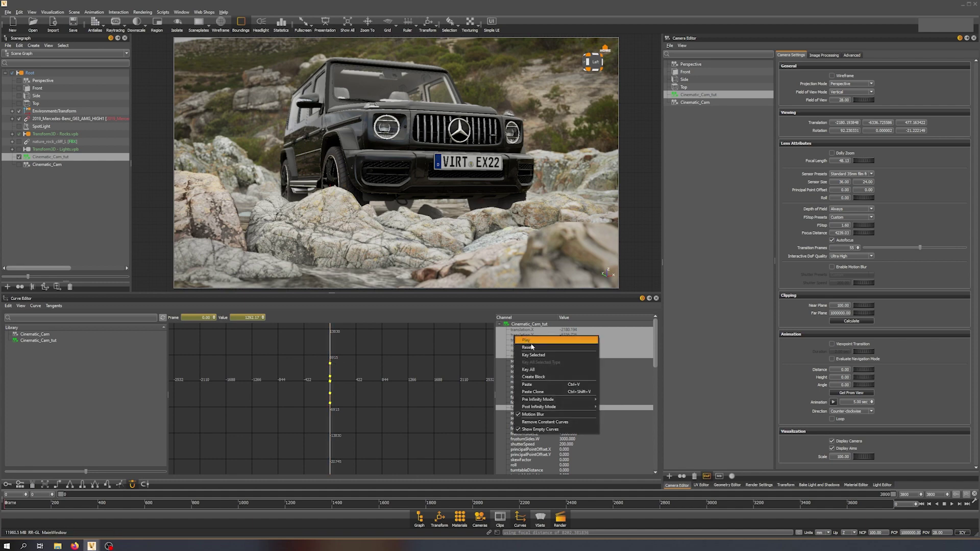
pyautogui.click(384, 397)
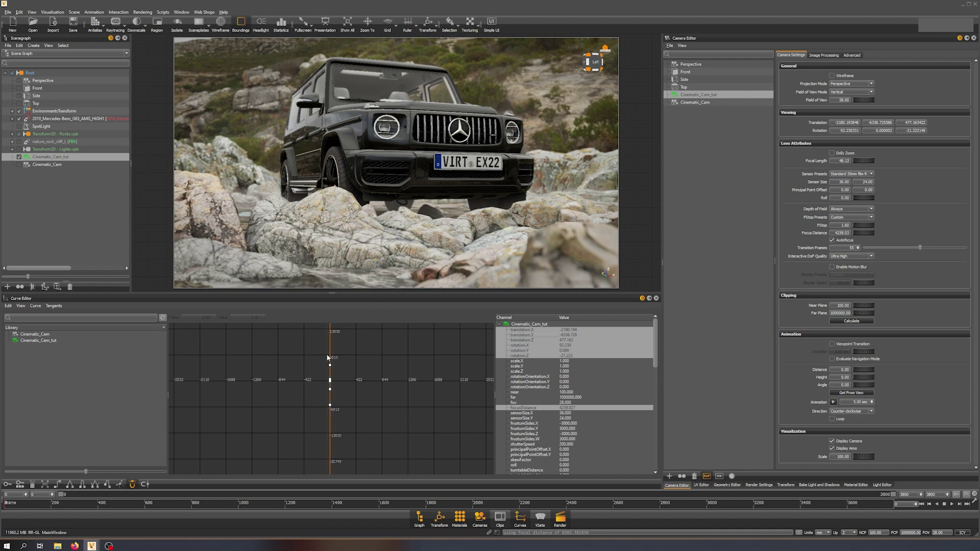
# Step: At frame 199, move the camera to a more distant, more frontal view of the car and key the selected channels
pyautogui.moveTo(330, 357); pyautogui.dragTo(341, 356)
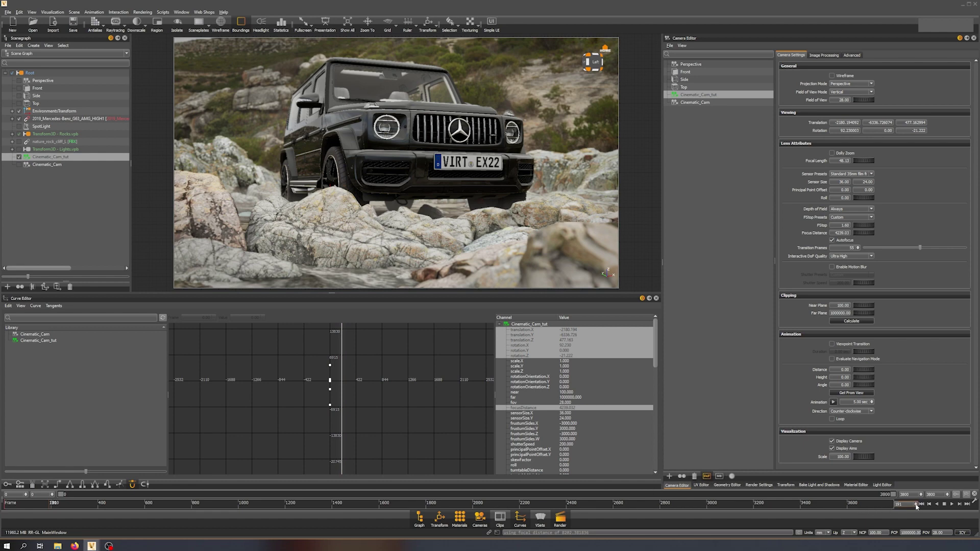
pyautogui.doubleClick(899, 504)
pyautogui.write('199')
pyautogui.press('Return')
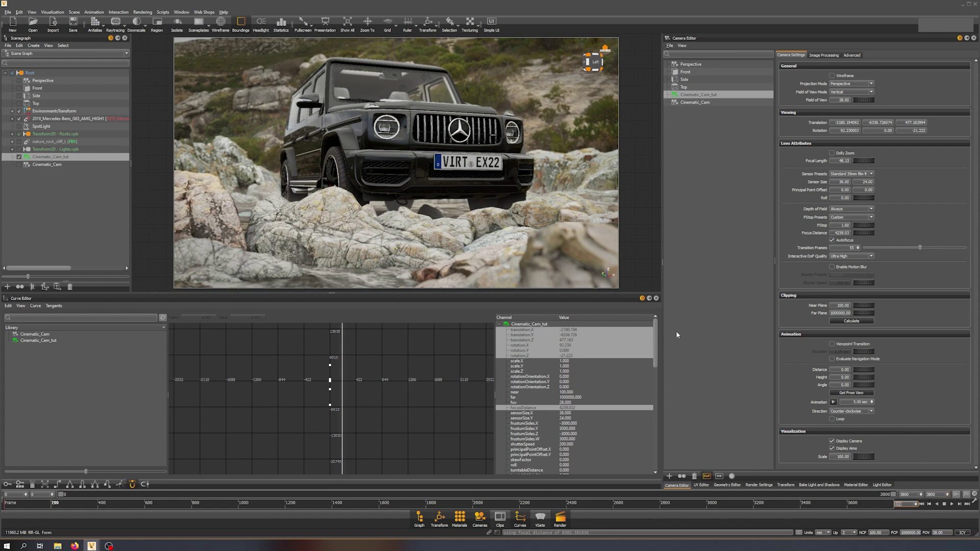
pyautogui.moveTo(461, 153); pyautogui.dragTo(435, 151, button='middle')
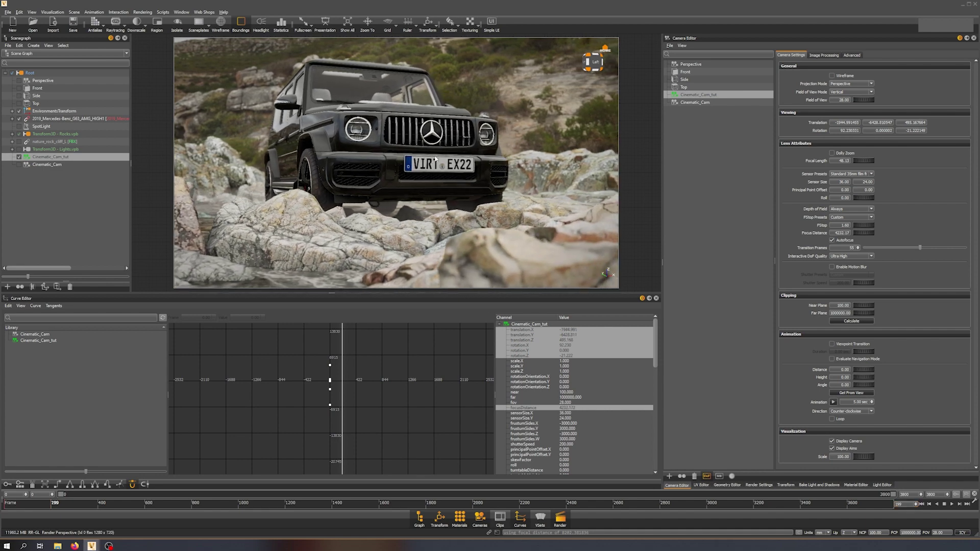
pyautogui.moveTo(440, 144); pyautogui.dragTo(430, 154)
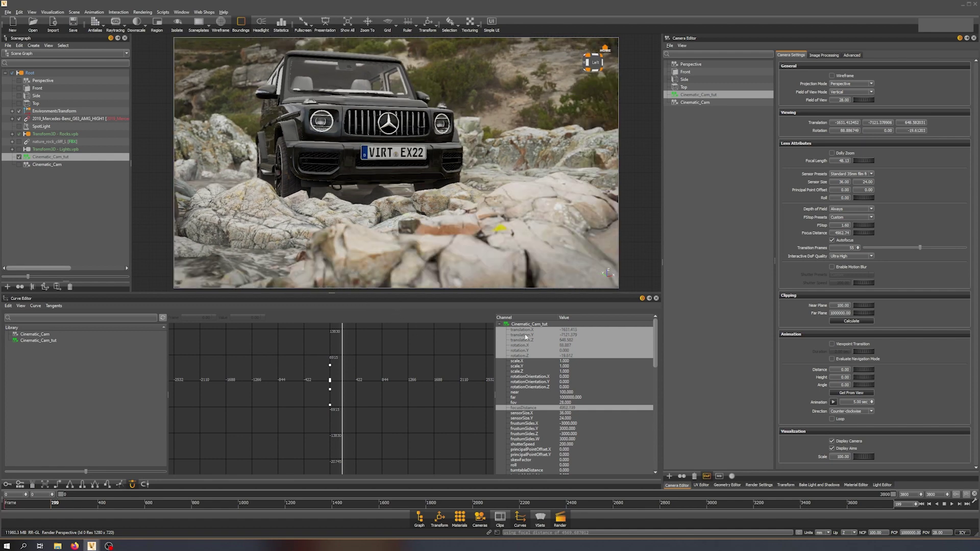
pyautogui.rightClick(520, 341)
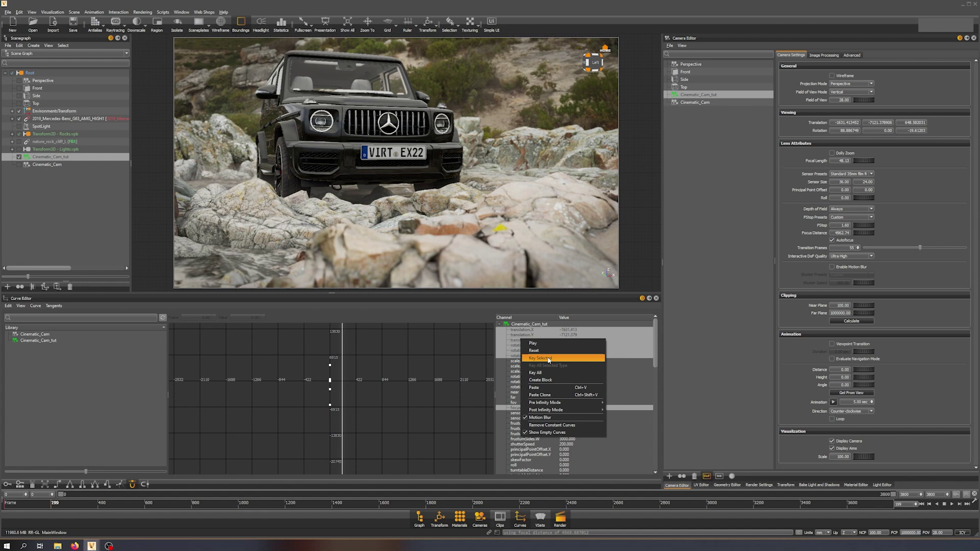
pyautogui.click(549, 358)
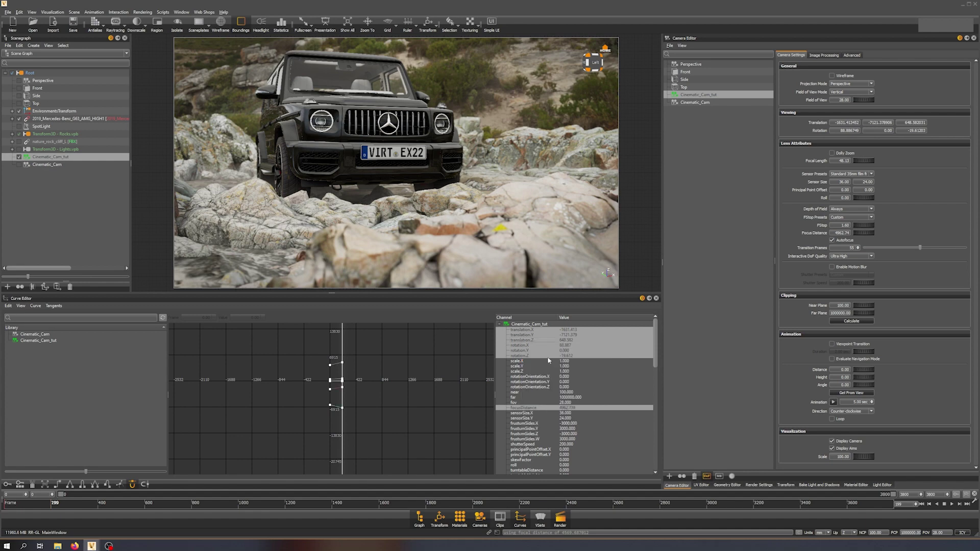
# Step: Scrub between the two groups of keyframes, play the camera move from frame 0, and stop playback
pyautogui.click(330, 365)
pyautogui.moveTo(343, 371); pyautogui.dragTo(330, 376)
pyautogui.click(944, 504)
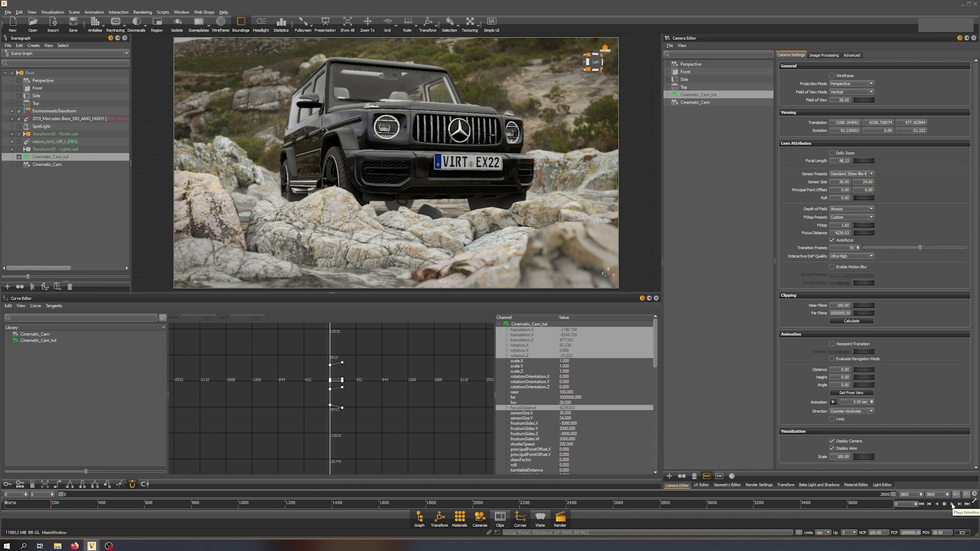
pyautogui.click(952, 504)
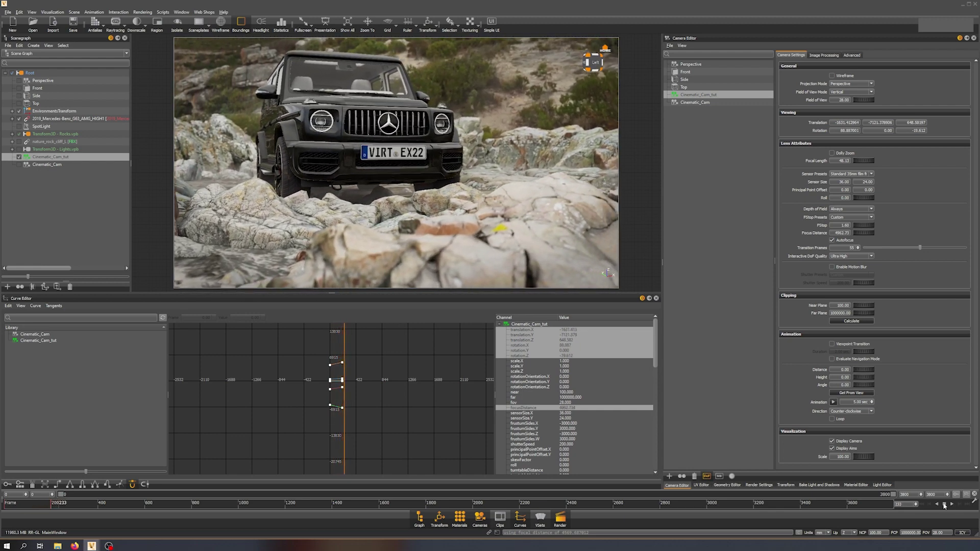
pyautogui.click(944, 505)
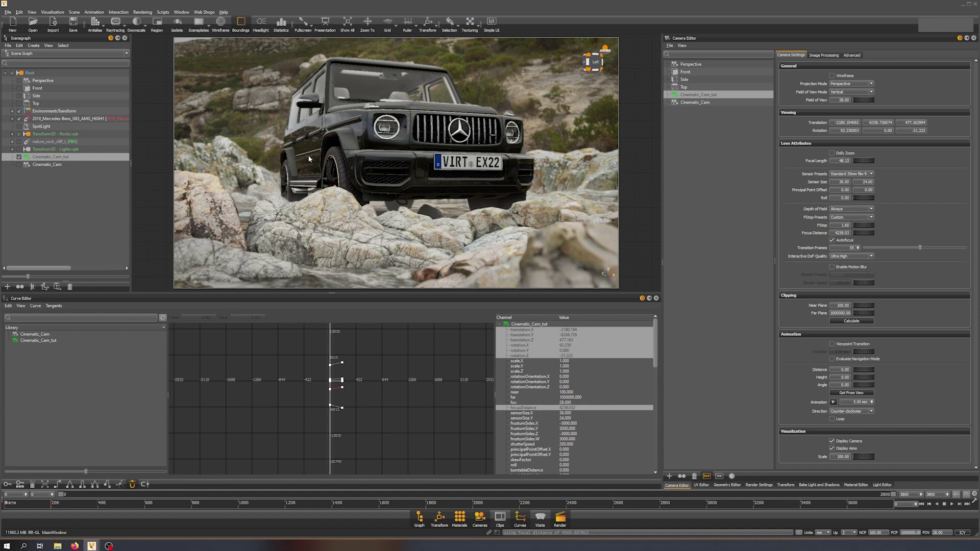
# Step: At frame 200, move the camera to a close-up of the emblem on the rear spare wheel and key the selected channels
pyautogui.moveTo(330, 344); pyautogui.dragTo(341, 345)
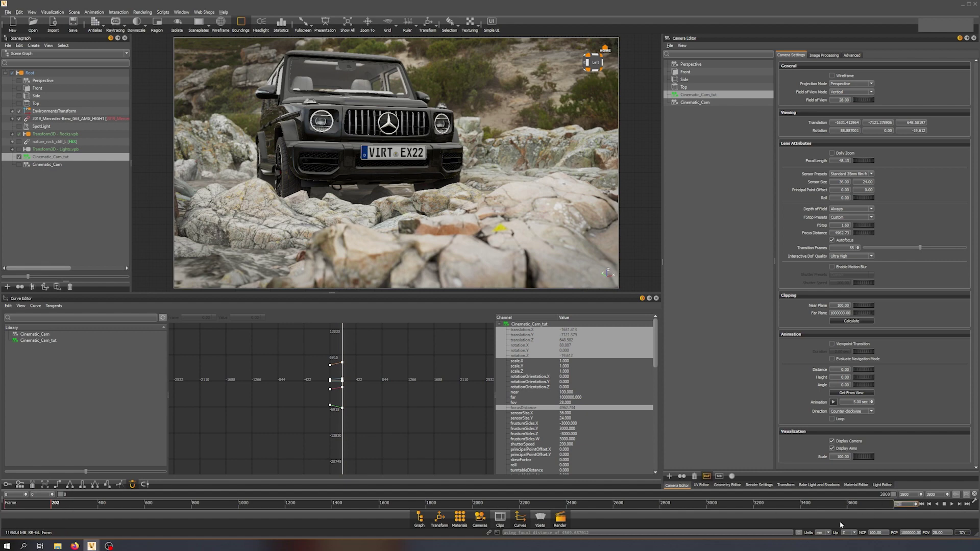
pyautogui.press('Return')
pyautogui.moveTo(321, 172); pyautogui.dragTo(475, 154)
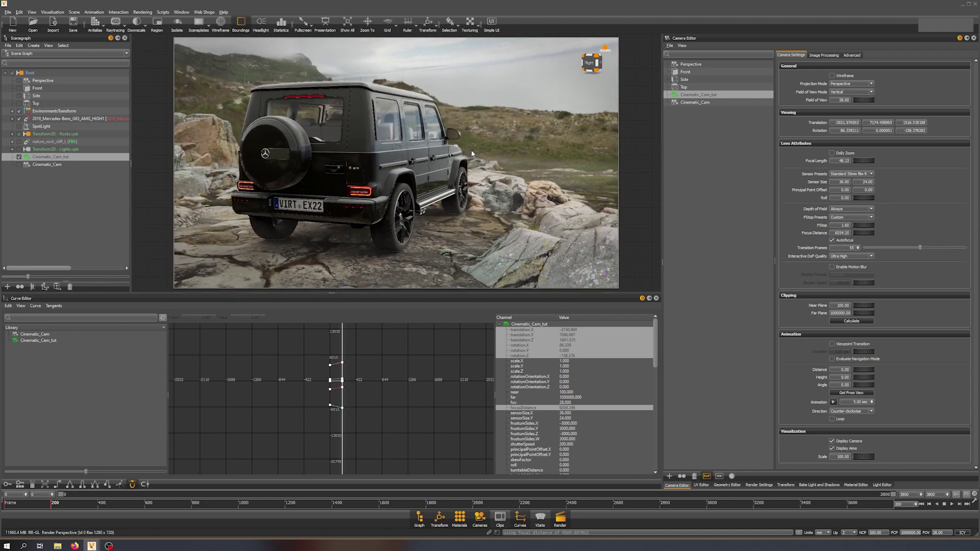
pyautogui.scroll(5, 431, 168)
pyautogui.moveTo(419, 196); pyautogui.dragTo(470, 170)
pyautogui.scroll(5, 478, 138)
pyautogui.moveTo(439, 158); pyautogui.dragTo(486, 167, button='middle')
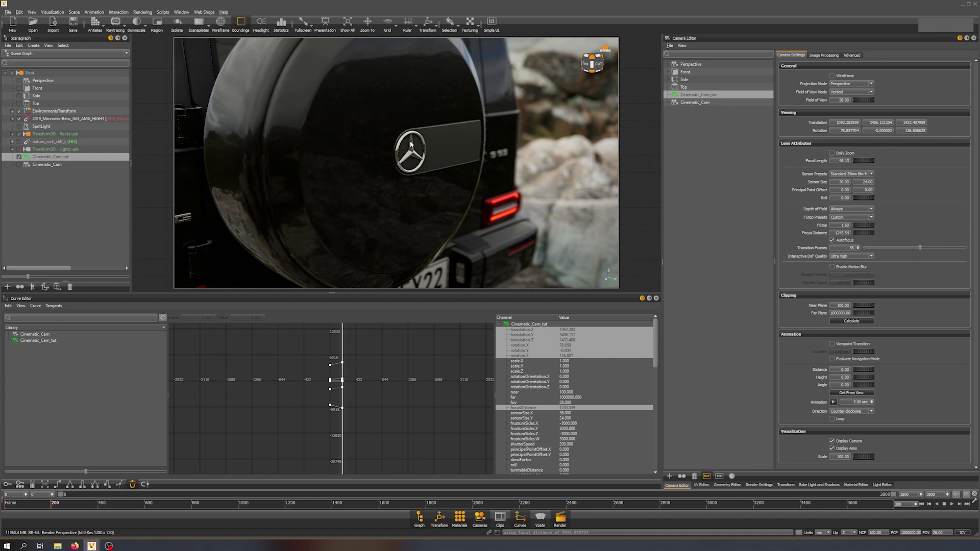
pyautogui.scroll(-3, 432, 143)
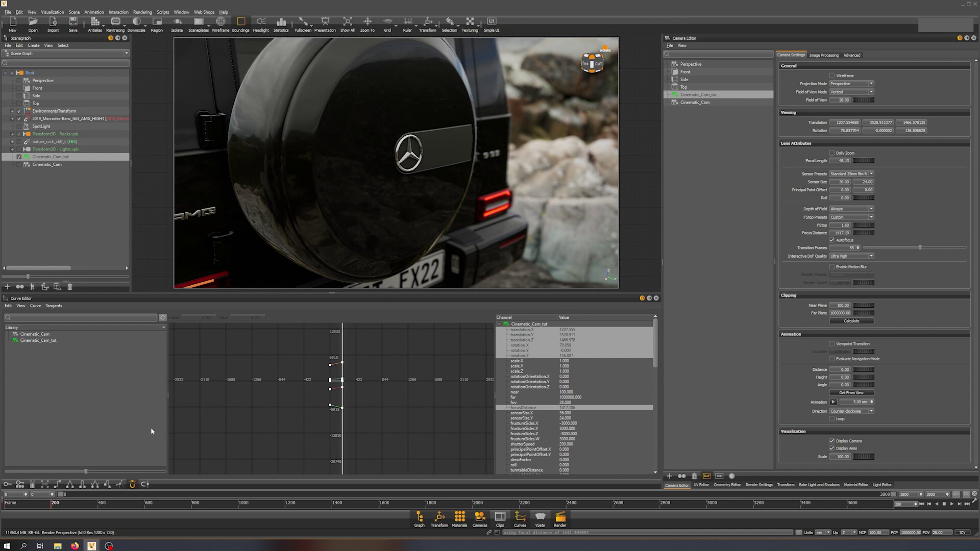
pyautogui.rightClick(523, 336)
pyautogui.click(526, 361)
# Step: Scrub the playhead across frames 200 and 201 to check the camera cut to the rear close-up
pyautogui.moveTo(341, 438); pyautogui.dragTo(342, 437)
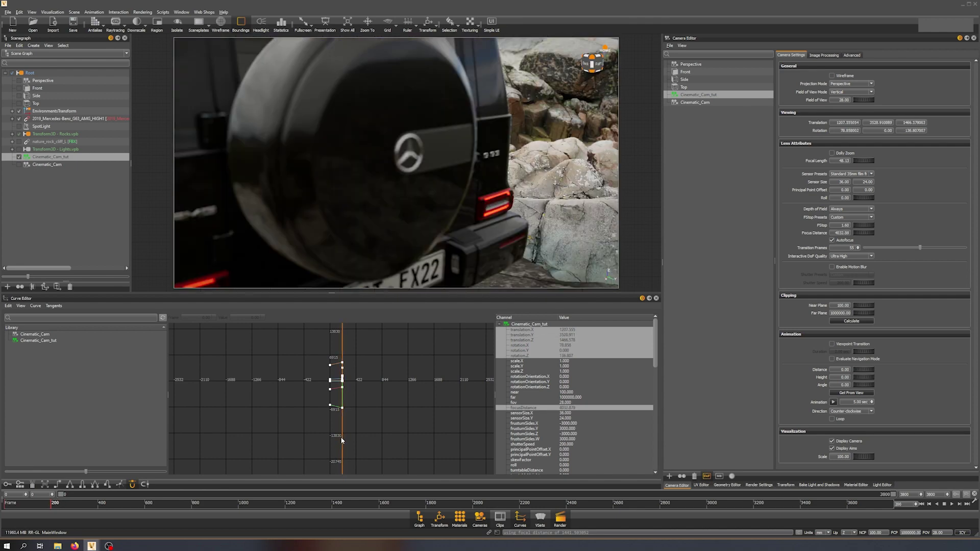
pyautogui.moveTo(341, 438); pyautogui.dragTo(342, 437)
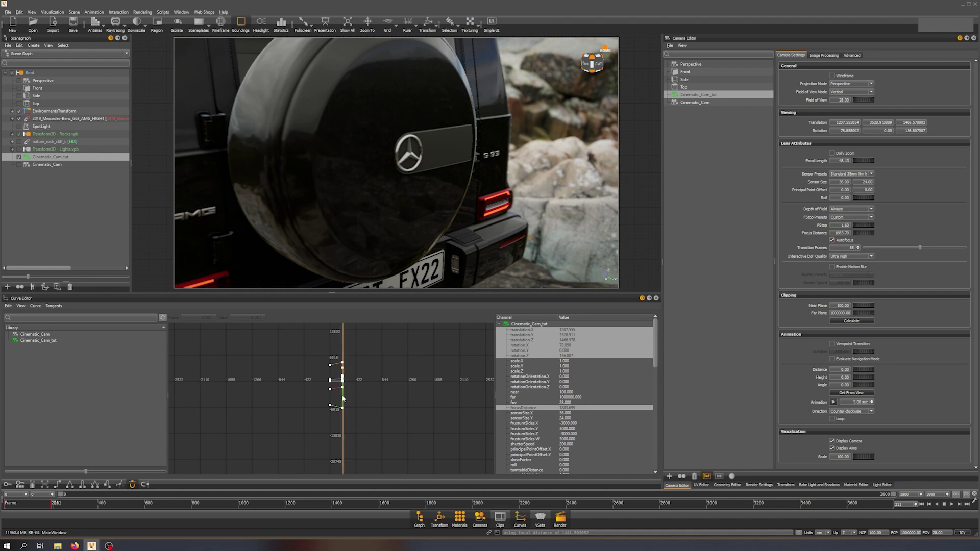
# Step: Scrub the playhead in the Curve Editor past the last keyframes and back to the cut at frame 200
pyautogui.moveTo(343, 398); pyautogui.dragTo(343, 403)
pyautogui.moveTo(342, 404); pyautogui.dragTo(346, 403)
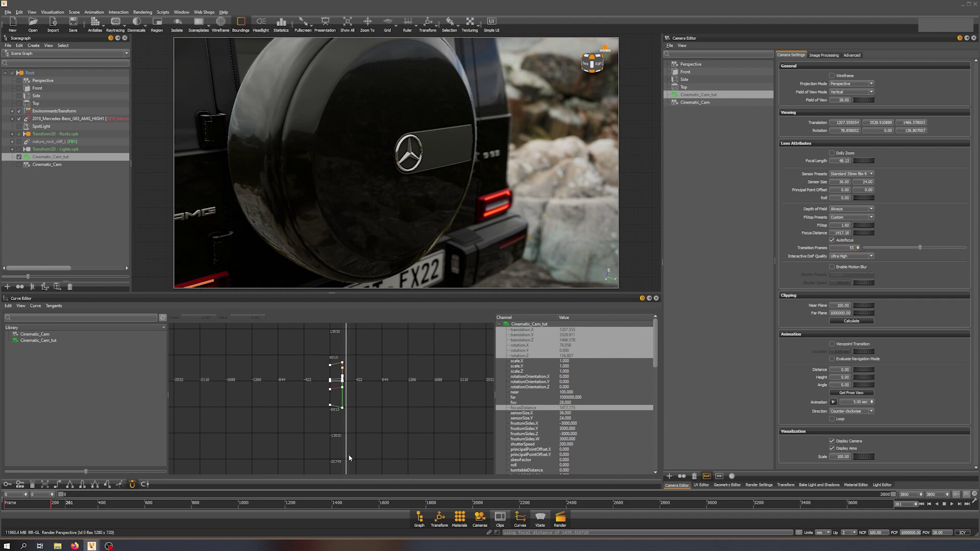
pyautogui.moveTo(346, 406); pyautogui.dragTo(358, 398)
pyautogui.scroll(3, 354, 387)
pyautogui.scroll(1, 354, 396)
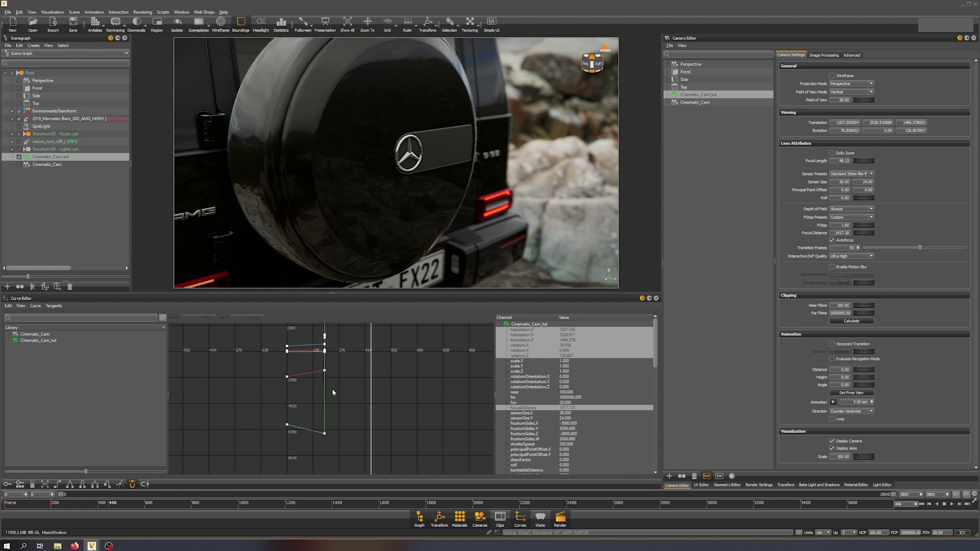
pyautogui.moveTo(369, 387); pyautogui.dragTo(325, 388)
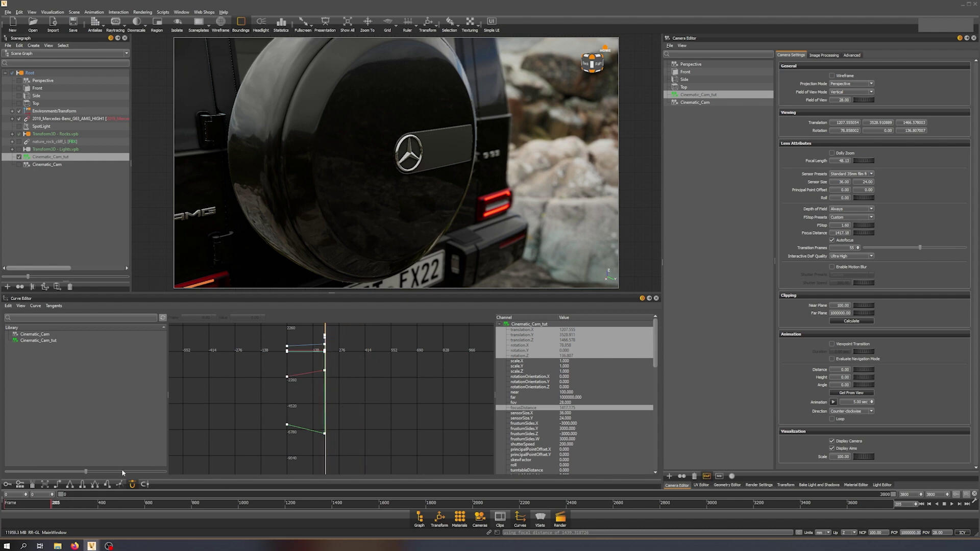
# Step: At frame 399, reposition the camera so the spare-wheel emblem, the model badge and the taillight are all framed
pyautogui.doubleClick(901, 503)
pyautogui.write('399')
pyautogui.press('Return')
pyautogui.moveTo(423, 132); pyautogui.dragTo(399, 135)
pyautogui.moveTo(424, 192); pyautogui.dragTo(380, 163)
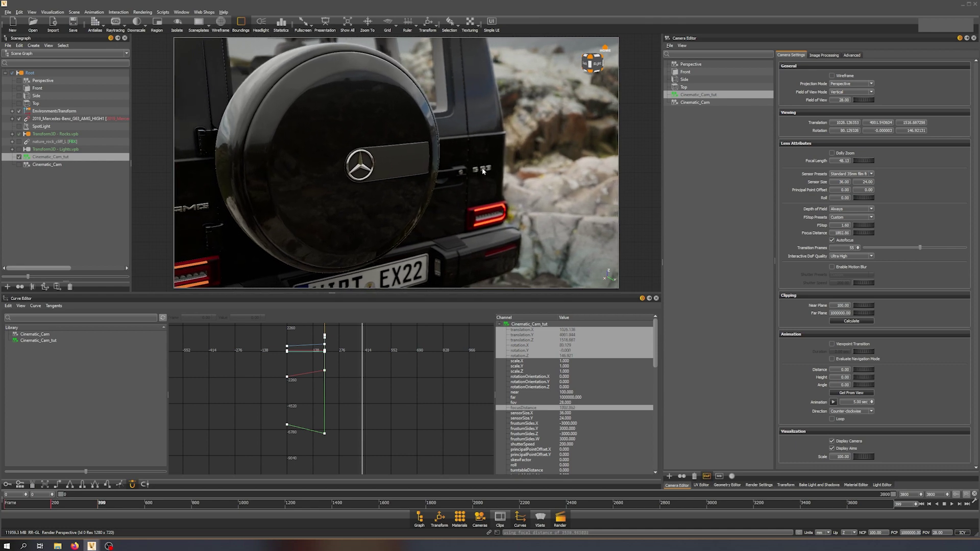
pyautogui.moveTo(482, 170); pyautogui.dragTo(474, 171, button='middle')
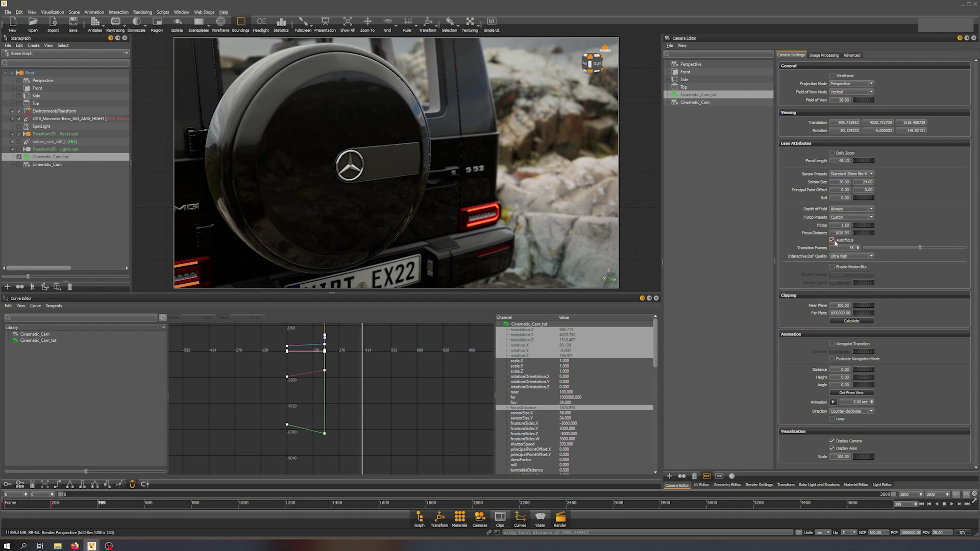
pyautogui.moveTo(538, 212); pyautogui.dragTo(415, 188, button='middle')
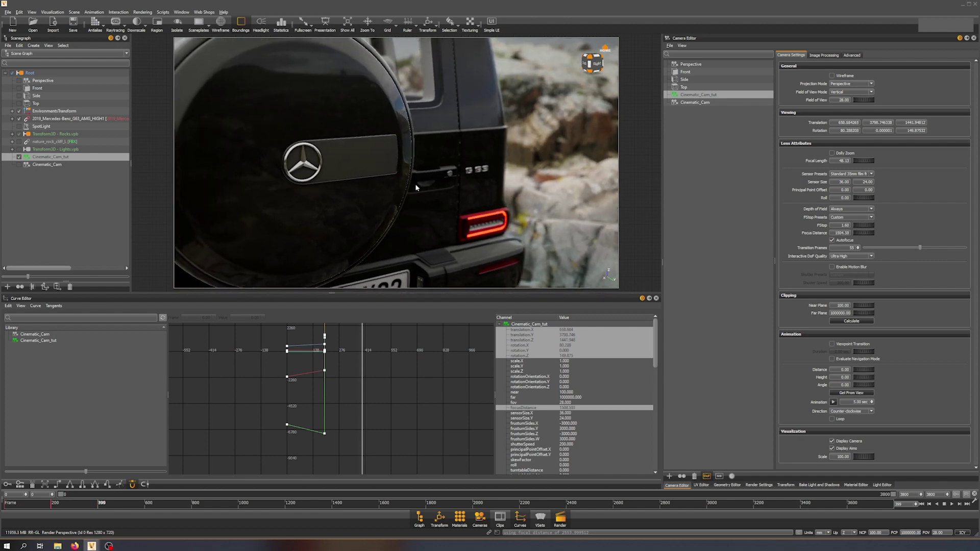
# Step: Turn off Autofocus, set the focus on the rear model badge, and key the selected channels
pyautogui.click(832, 239)
pyautogui.click(476, 172)
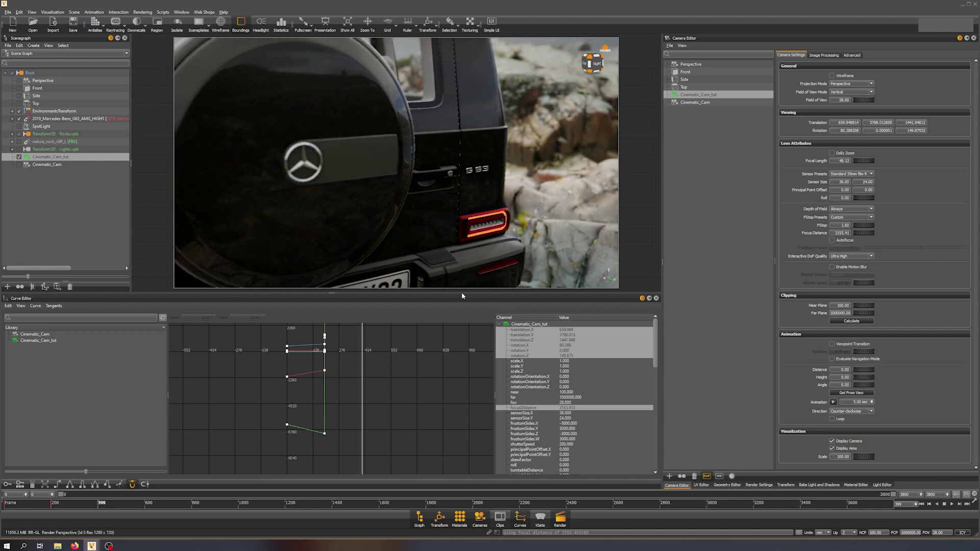
pyautogui.rightClick(517, 336)
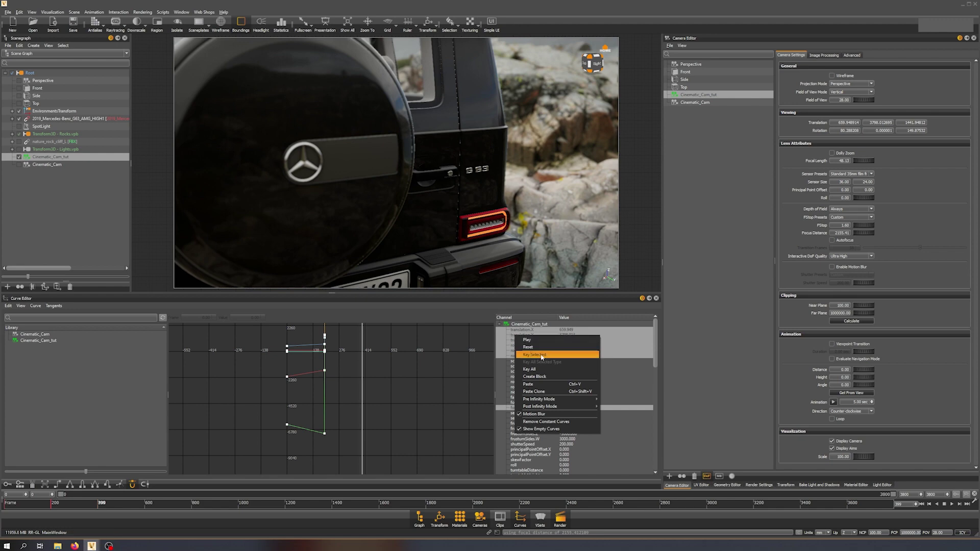
pyautogui.click(542, 356)
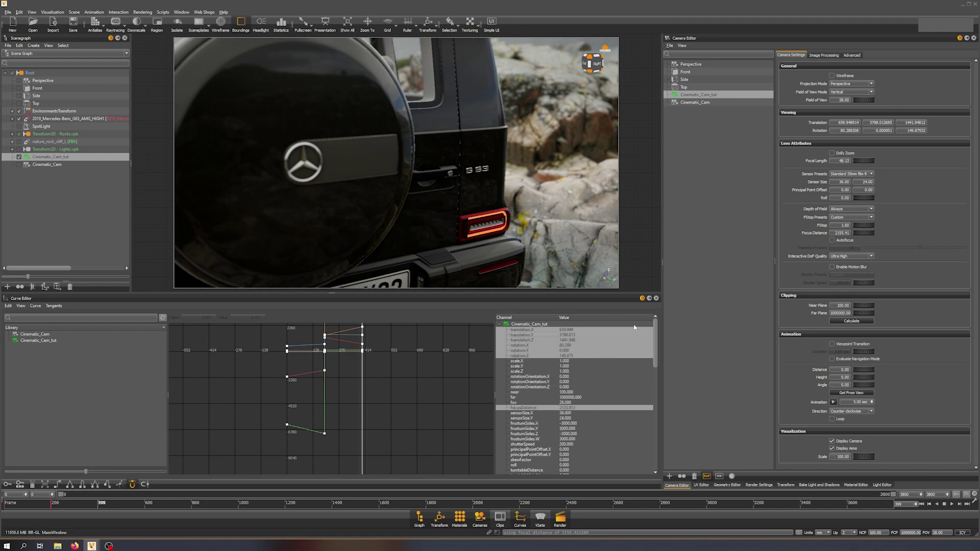
# Step: Turn Autofocus back on and scrub the playhead through the cut and the rear shot to check the focus
pyautogui.click(832, 240)
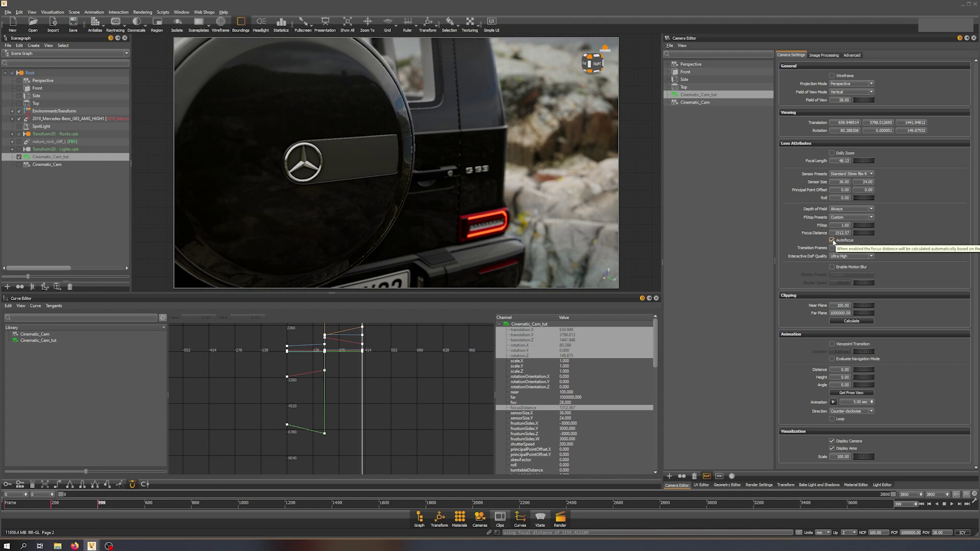
pyautogui.scroll(-4, 389, 362)
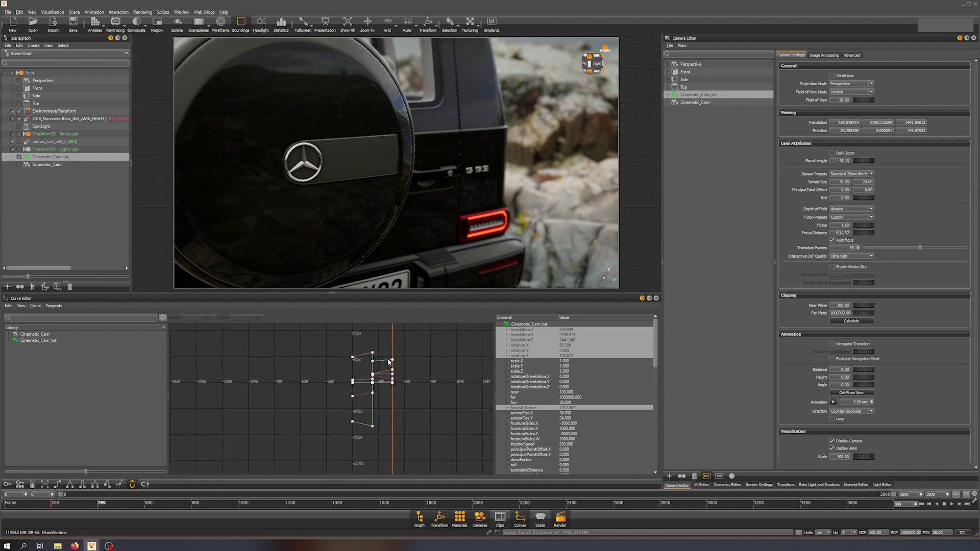
pyautogui.moveTo(384, 344); pyautogui.dragTo(372, 348)
pyautogui.moveTo(370, 348); pyautogui.dragTo(375, 352)
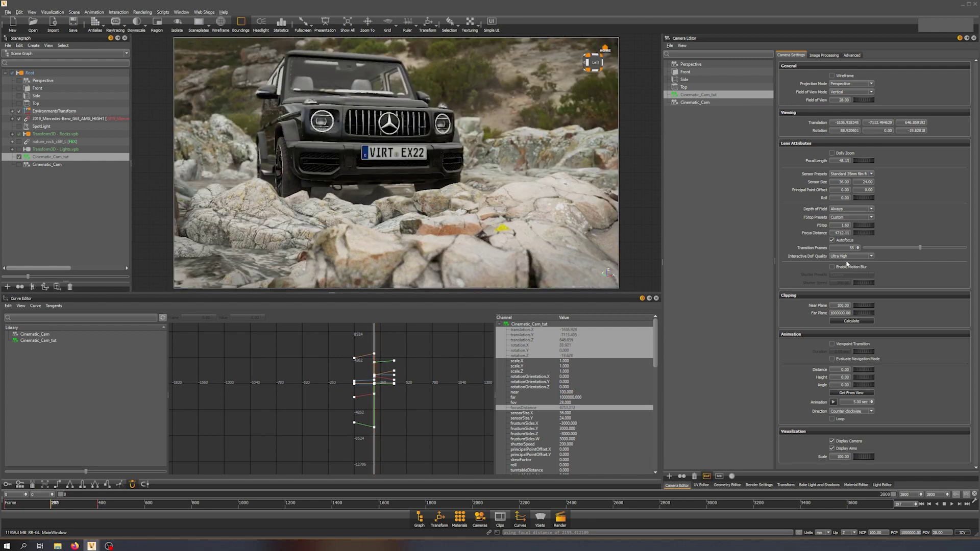
pyautogui.moveTo(375, 336)
pyautogui.mouseDown()
pyautogui.moveTo(398, 345)
pyautogui.moveTo(387, 344)
pyautogui.mouseUp()
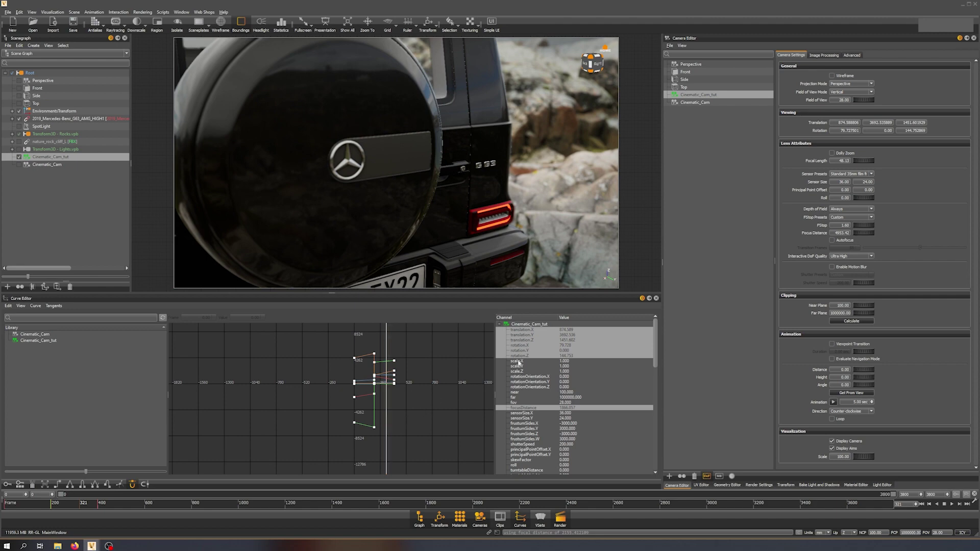
# Step: Isolate the focusDistance curve and move its last key to frame 335
pyautogui.scroll(10, 402, 378)
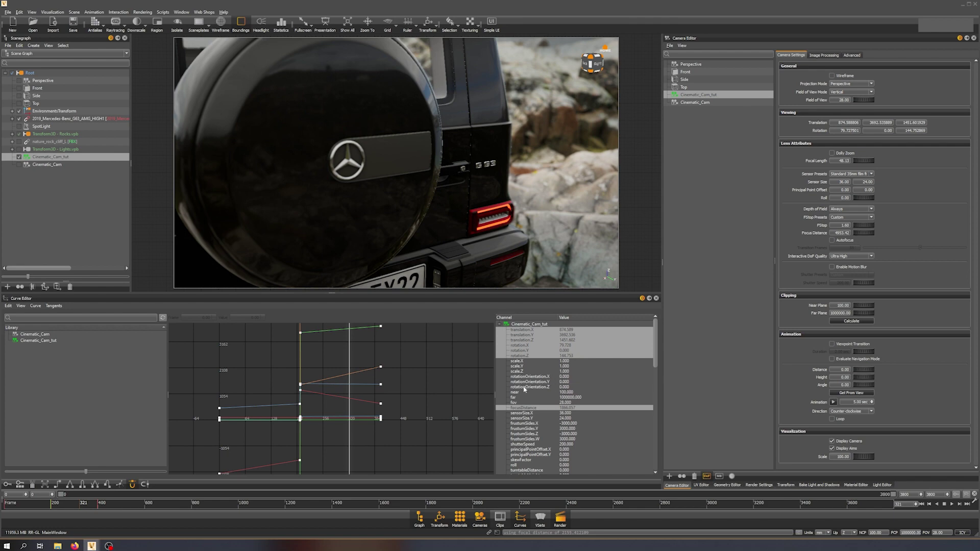
pyautogui.click(537, 407)
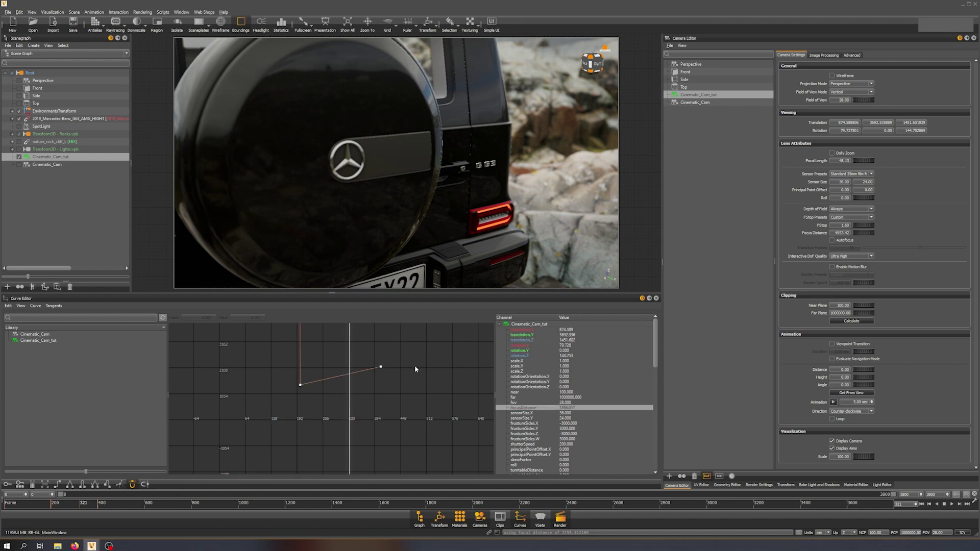
pyautogui.moveTo(375, 374); pyautogui.dragTo(376, 374)
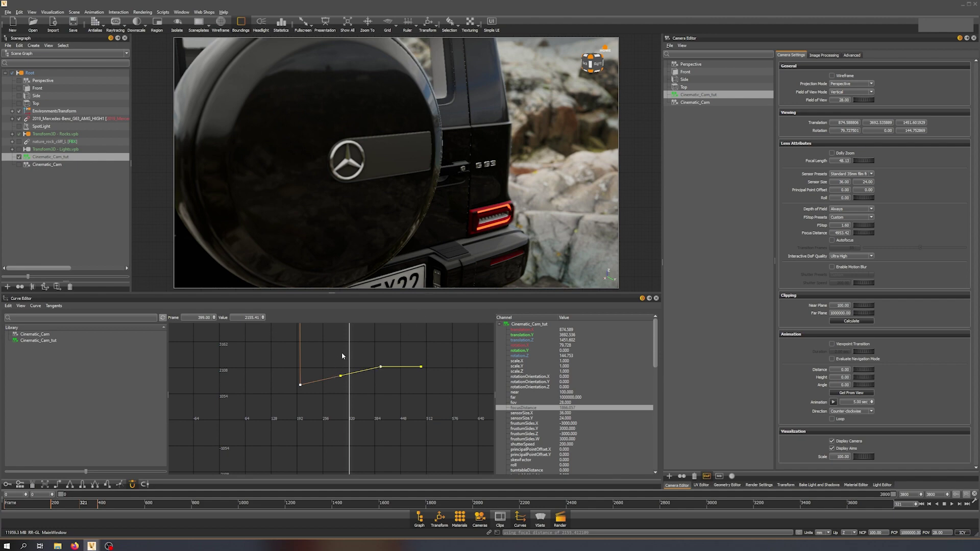
pyautogui.moveTo(350, 351); pyautogui.dragTo(356, 352)
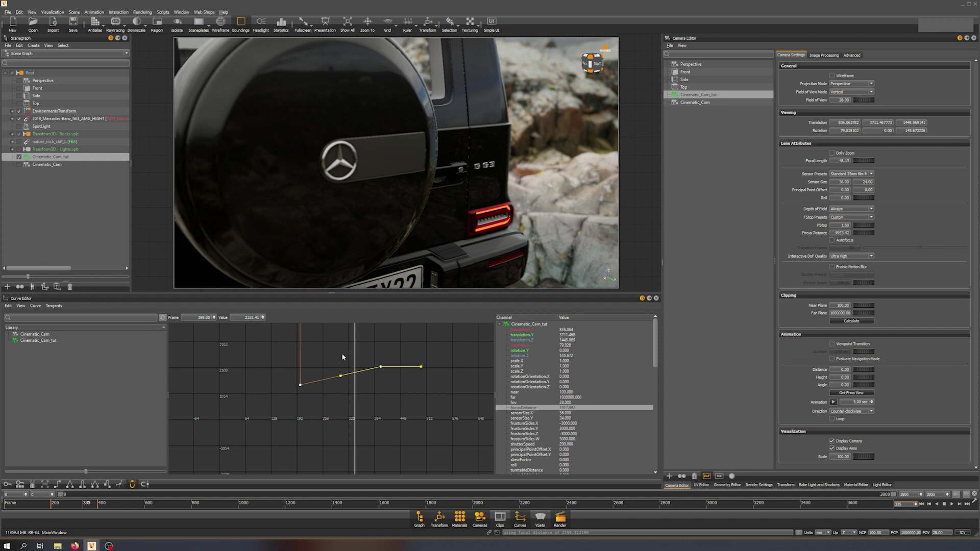
pyautogui.moveTo(401, 342); pyautogui.dragTo(374, 393)
pyautogui.doubleClick(202, 317)
pyautogui.write('335')
pyautogui.press('Return')
# Step: Play the animation from frame 0 to check the focus shift, and stop playback
pyautogui.moveTo(84, 507); pyautogui.dragTo(0, 516)
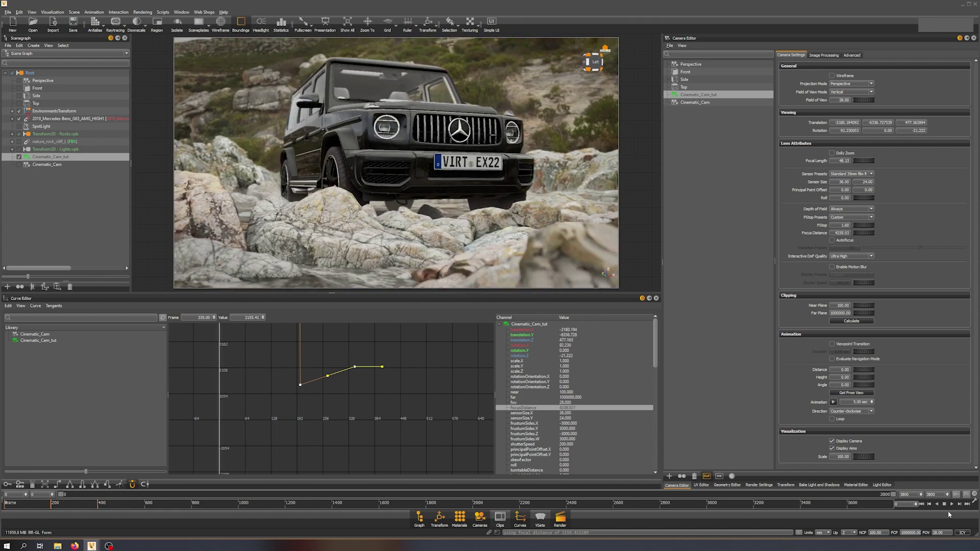
pyautogui.click(952, 504)
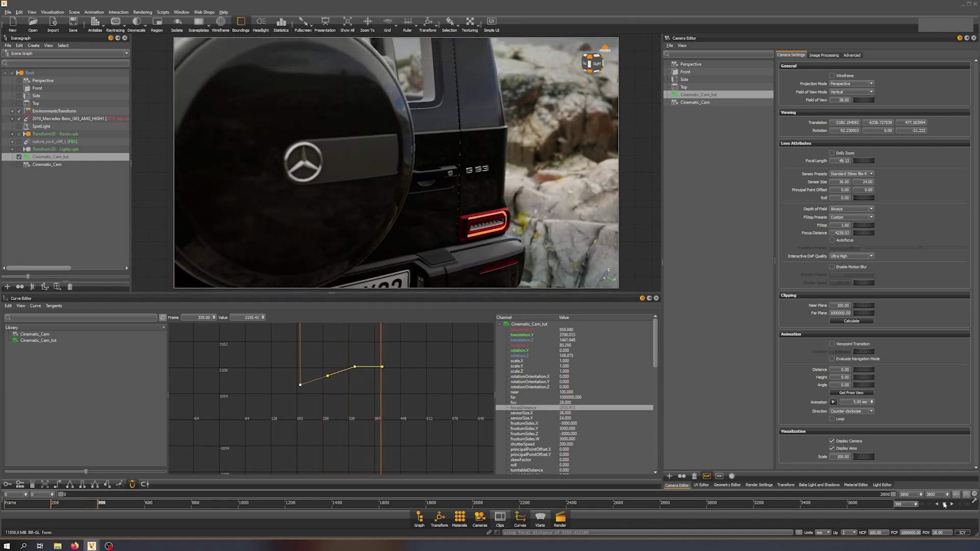
pyautogui.click(944, 504)
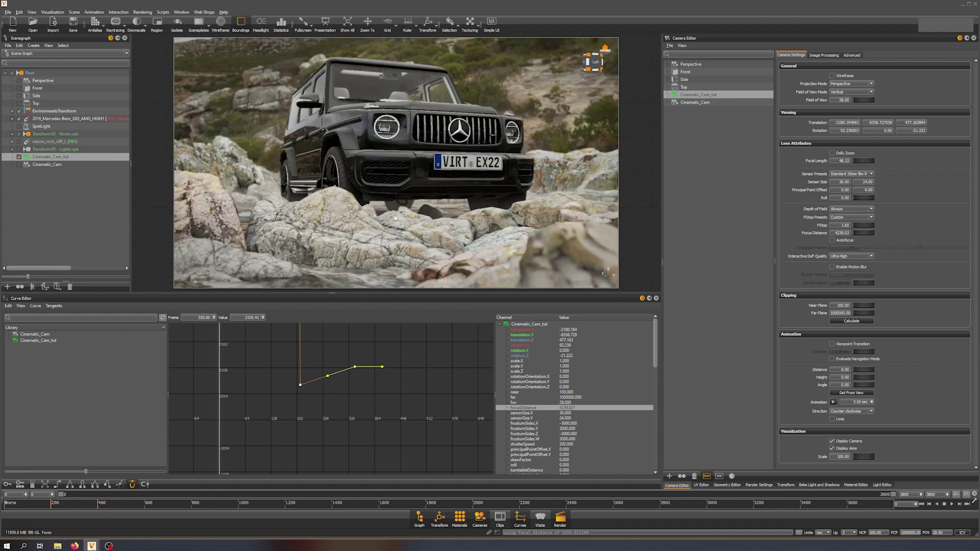
# Step: At frame 400, move the camera to an elevated side-front view of the whole car and focus on the car
pyautogui.moveTo(412, 171); pyautogui.dragTo(412, 149, button='right')
pyautogui.moveTo(367, 133); pyautogui.dragTo(384, 179)
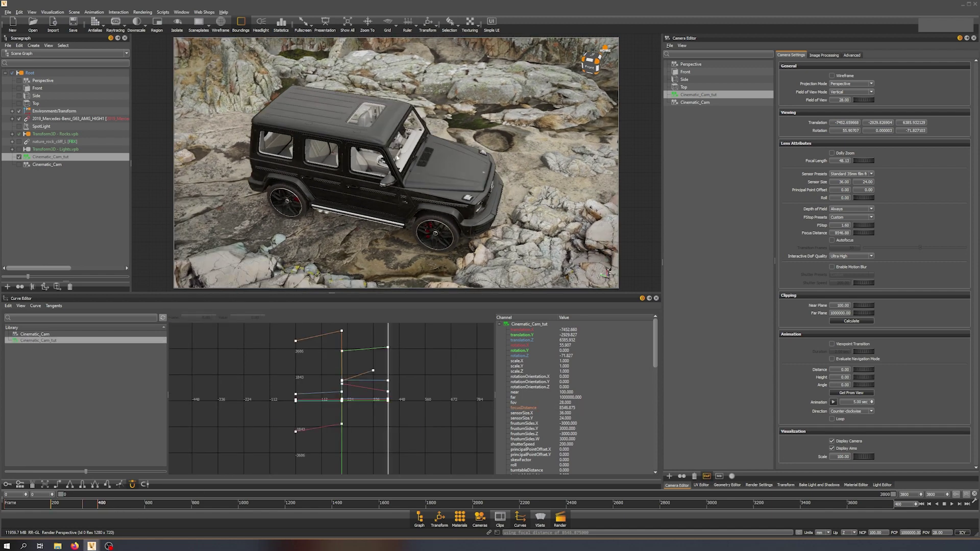
pyautogui.doubleClick(463, 178)
pyautogui.moveTo(361, 156); pyautogui.dragTo(365, 157, button='middle')
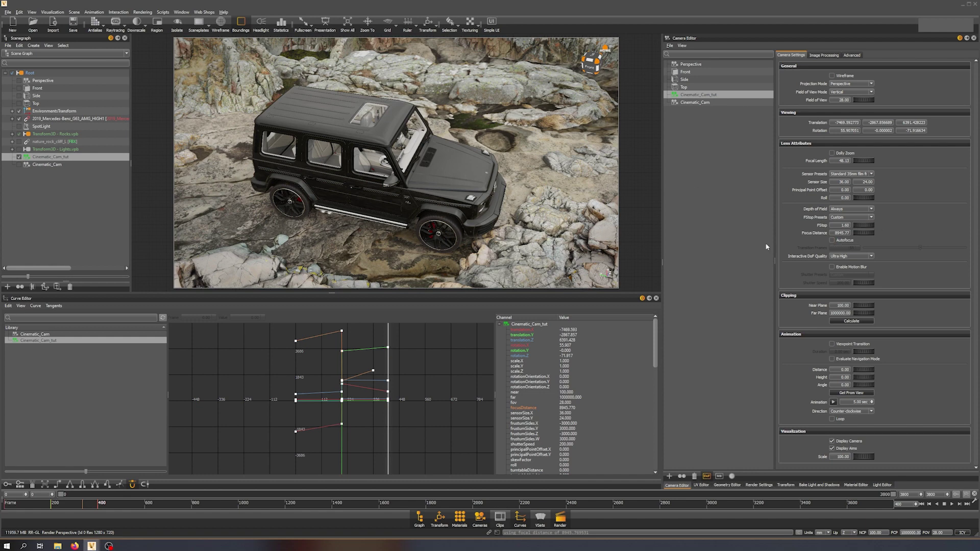
pyautogui.moveTo(416, 175); pyautogui.dragTo(425, 177, button='middle')
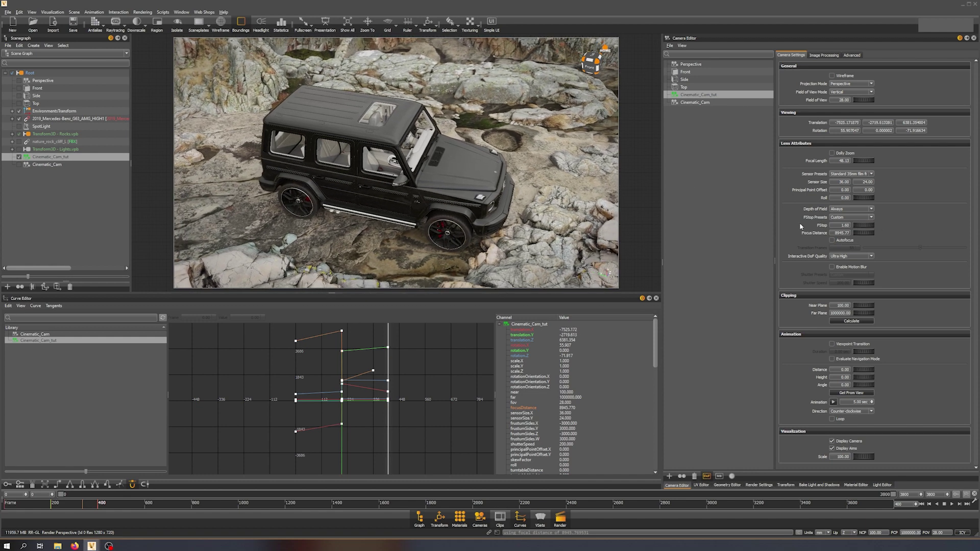
# Step: Refocus with Autofocus, turn it off again, and fine-tune the elevated framing so the car sits slightly off-centre
pyautogui.click(832, 240)
pyautogui.moveTo(445, 175); pyautogui.dragTo(385, 155, button='middle')
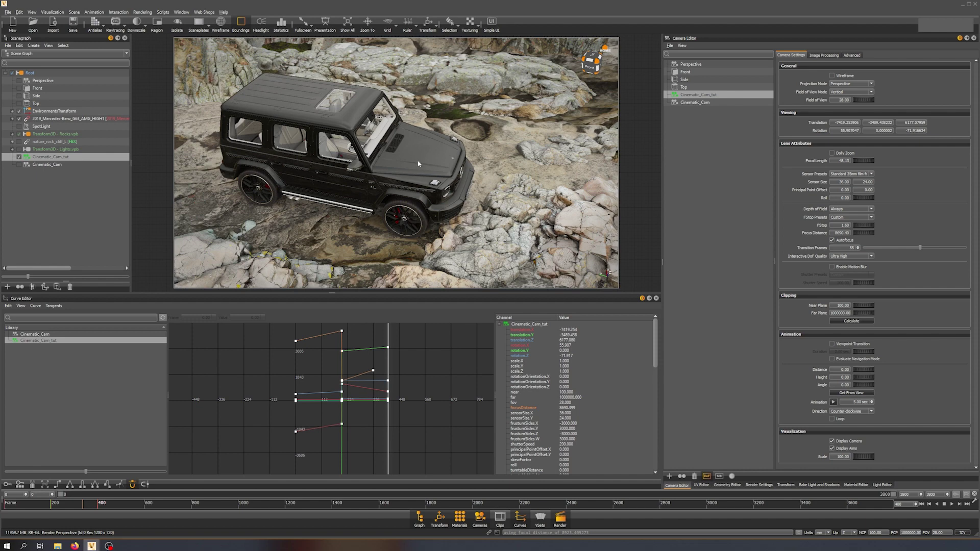
pyautogui.click(832, 241)
pyautogui.moveTo(459, 158); pyautogui.dragTo(484, 166, button='middle')
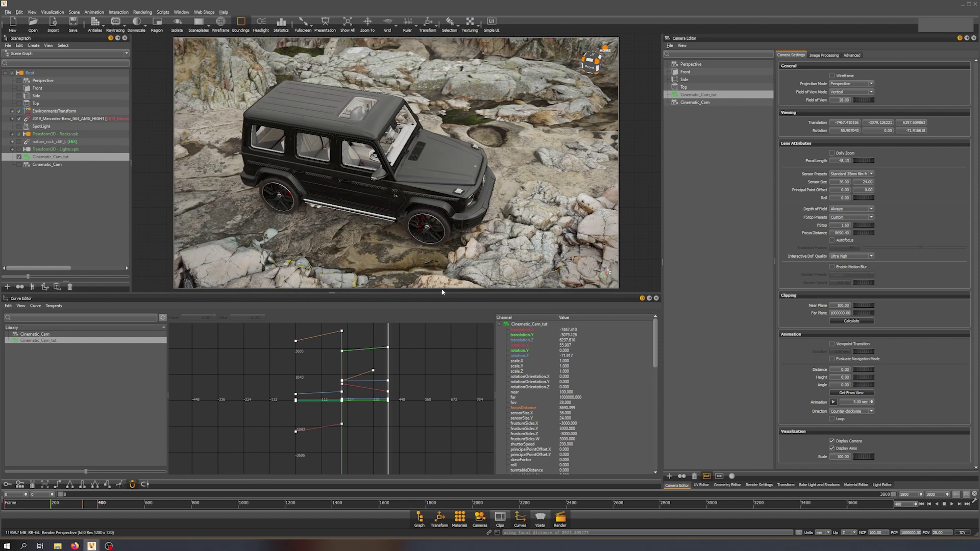
pyautogui.moveTo(430, 205); pyautogui.dragTo(393, 194, button='middle')
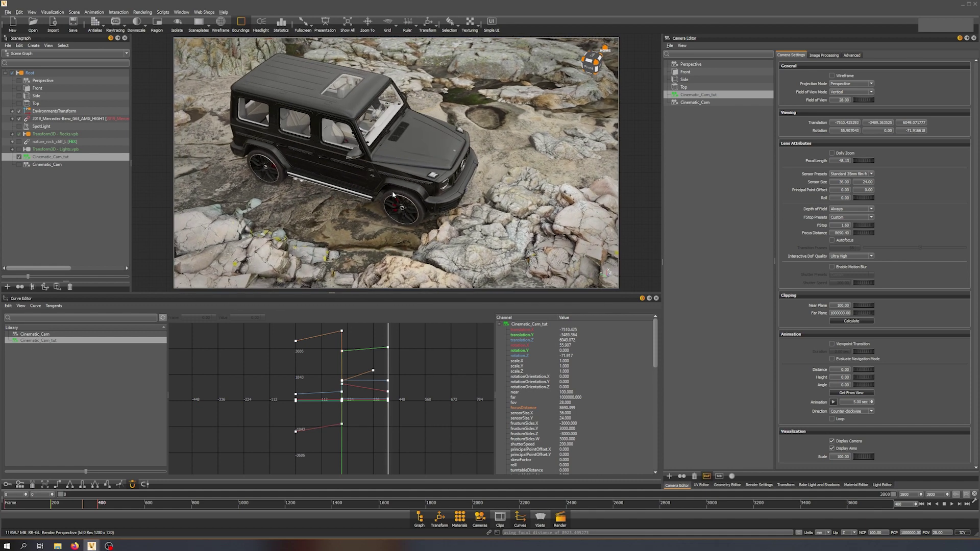
pyautogui.moveTo(394, 193); pyautogui.dragTo(383, 164)
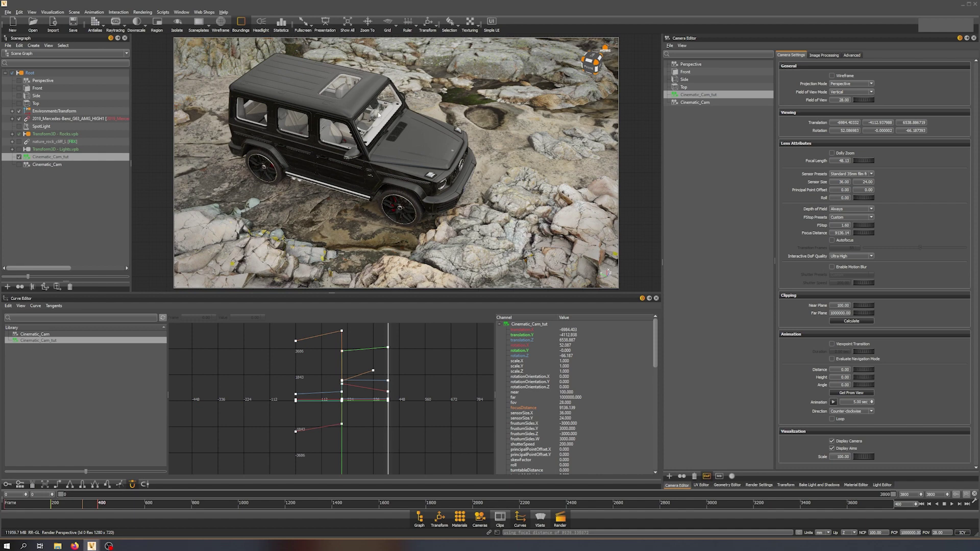
# Step: Key the translation, rotation and focusDistance channels at frame 400
pyautogui.click(521, 329)
pyautogui.keyDown('shift'); pyautogui.click(522, 355); pyautogui.keyUp('shift')
pyautogui.keyDown('ctrl'); pyautogui.click(532, 411); pyautogui.keyUp('ctrl')
pyautogui.rightClick(533, 411)
pyautogui.click(566, 427)
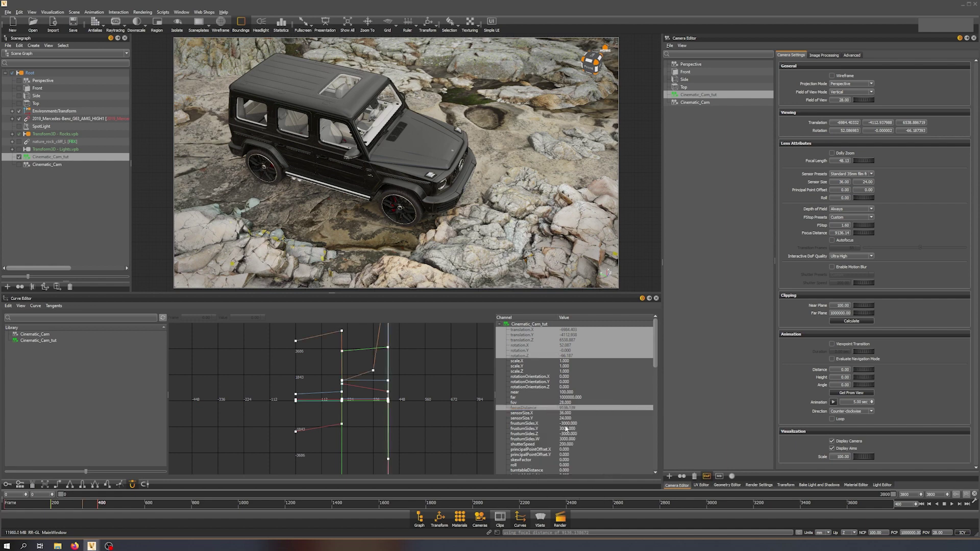
# Step: At frame 599, pan the camera so the car sits further right in the picture and key the selected channels
pyautogui.moveTo(100, 510); pyautogui.dragTo(145, 508)
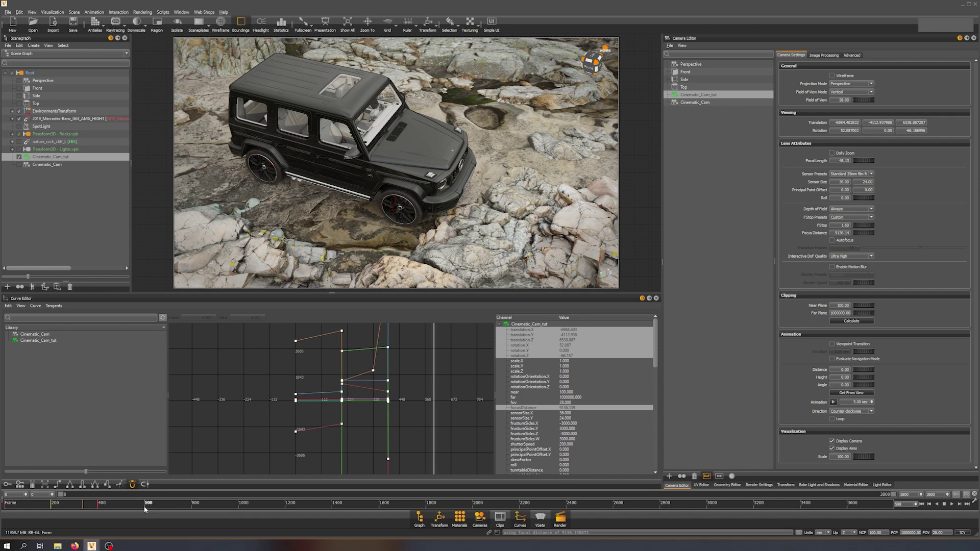
pyautogui.click(907, 504)
pyautogui.press('Return')
pyautogui.moveTo(340, 155); pyautogui.dragTo(437, 181, button='middle')
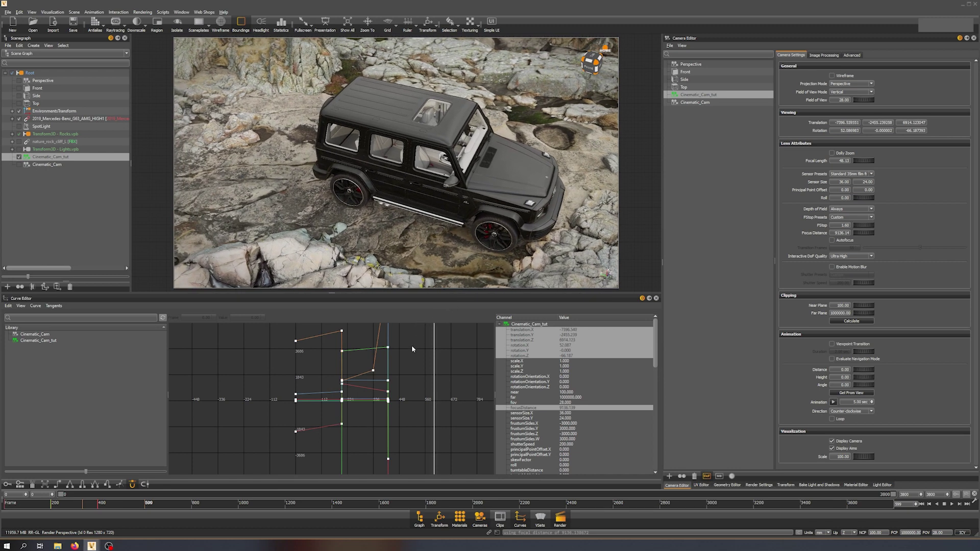
pyautogui.click(906, 502)
pyautogui.rightClick(529, 336)
pyautogui.click(546, 341)
# Step: Play all three camera shots from frame 0 and stop playback
pyautogui.moveTo(437, 411); pyautogui.dragTo(297, 414)
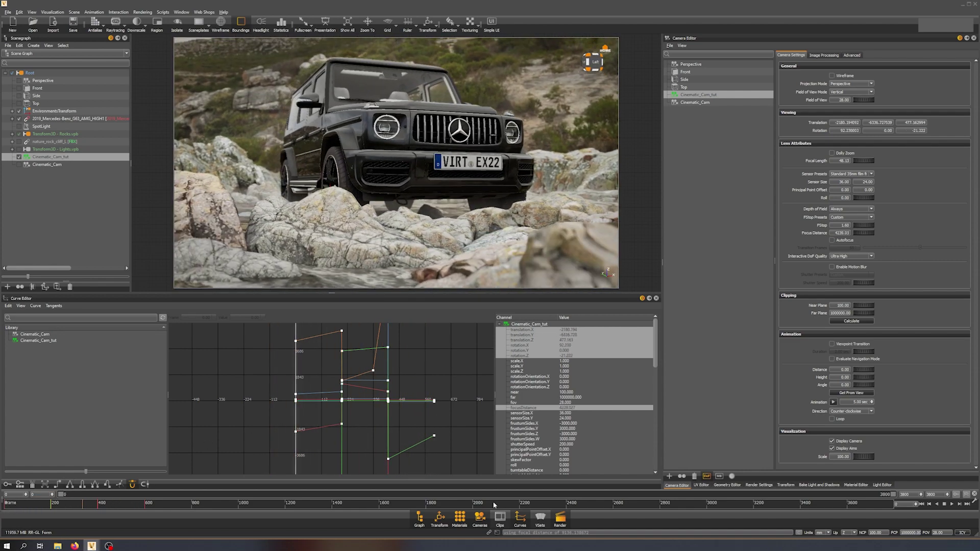
pyautogui.click(952, 505)
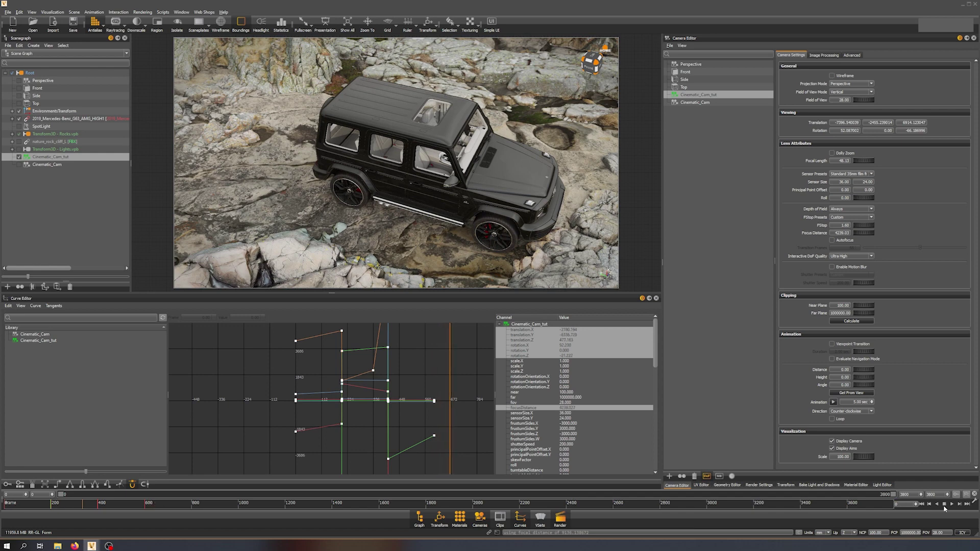
pyautogui.click(943, 505)
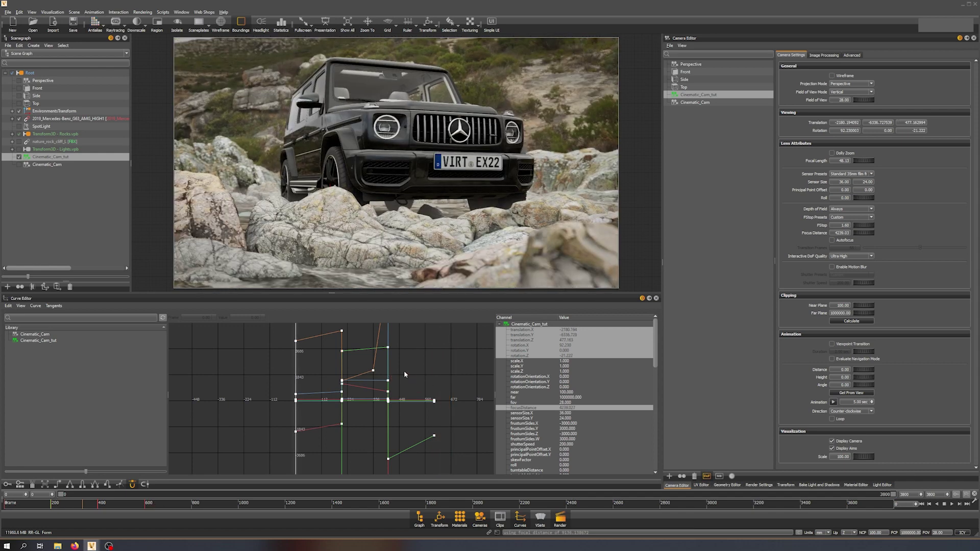
# Step: Inspect the focusDistance key at frame 335 and the neighbouring curves, and clear the key selection
pyautogui.click(374, 370)
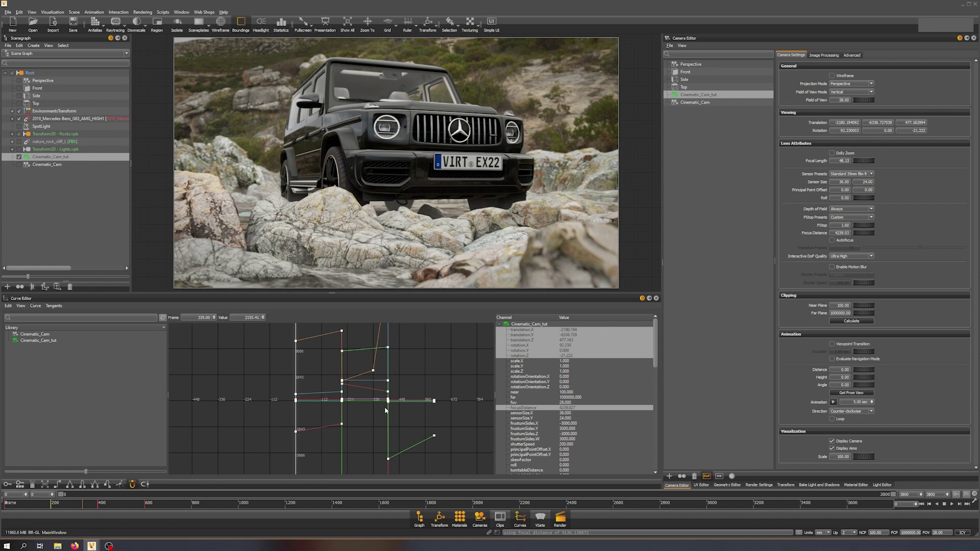
pyautogui.moveTo(380, 365); pyautogui.dragTo(366, 378)
pyautogui.click(401, 371)
pyautogui.scroll(-3, 406, 366)
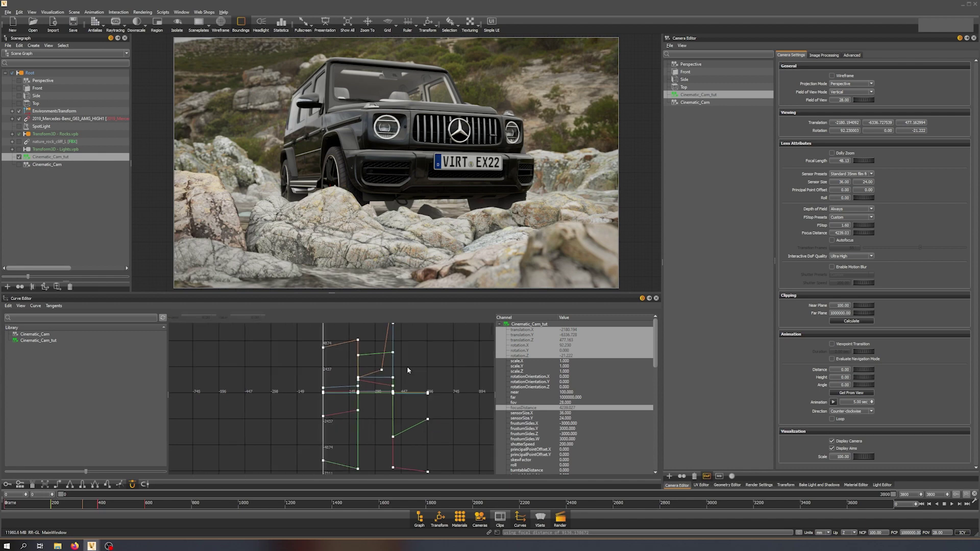
# Step: At frame 399, key only the focusDistance channel of Cinematic_Cam_tut, just before the cut to the third shot
pyautogui.scroll(-2, 408, 370)
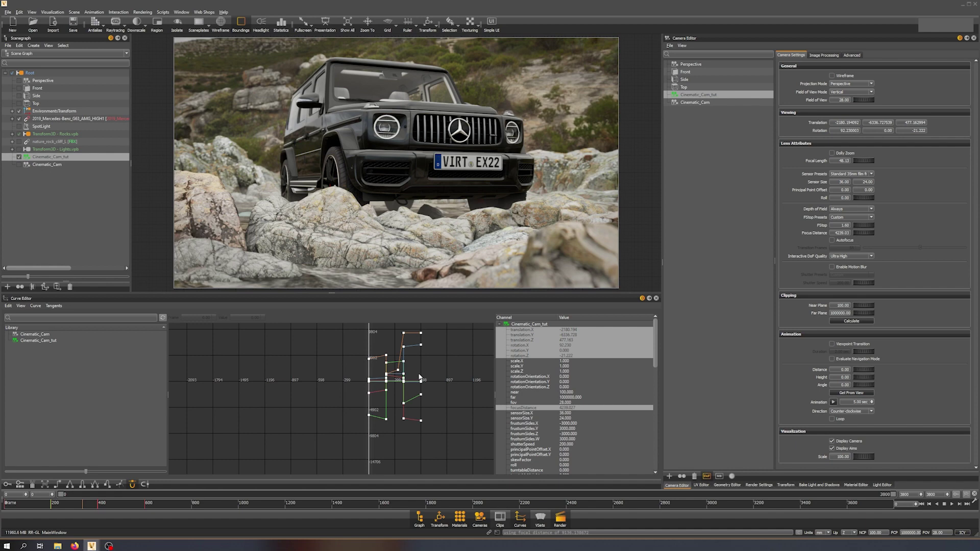
pyautogui.press('f')
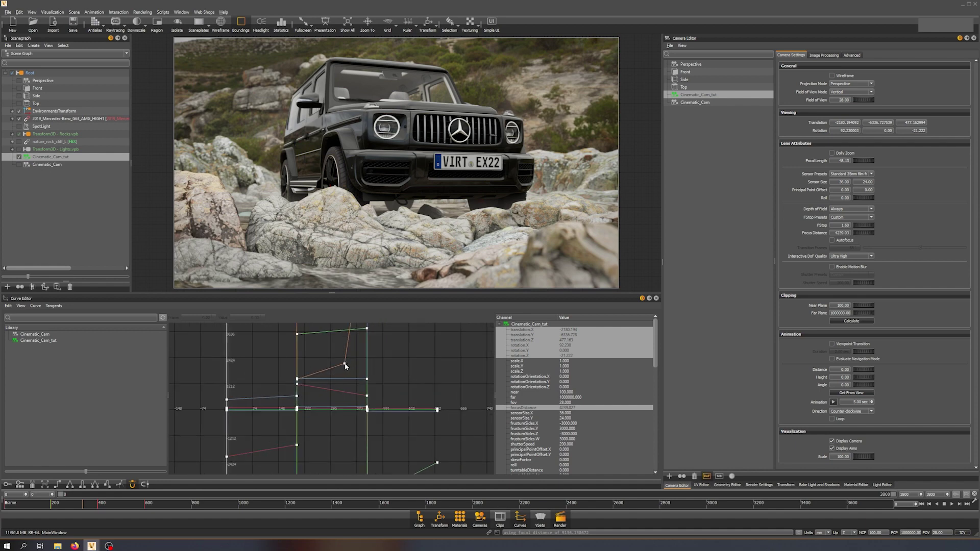
pyautogui.scroll(-4, 388, 360)
pyautogui.moveTo(397, 353); pyautogui.dragTo(400, 378, button='middle')
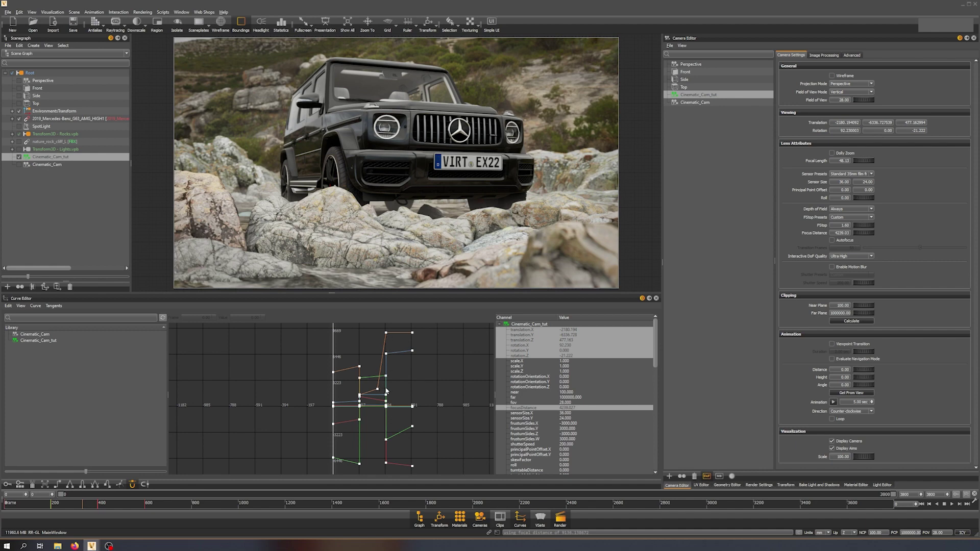
pyautogui.scroll(3, 385, 402)
pyautogui.scroll(4, 385, 402)
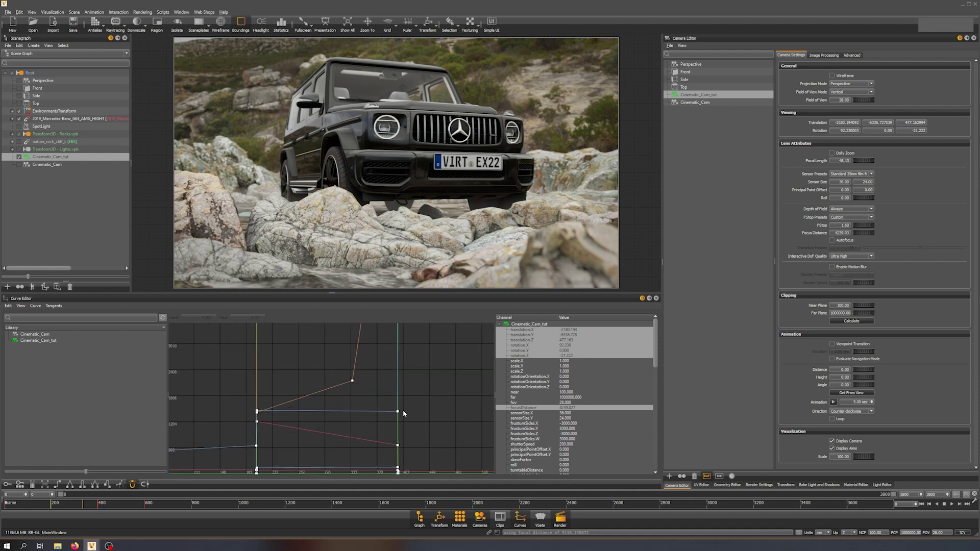
pyautogui.click(98, 507)
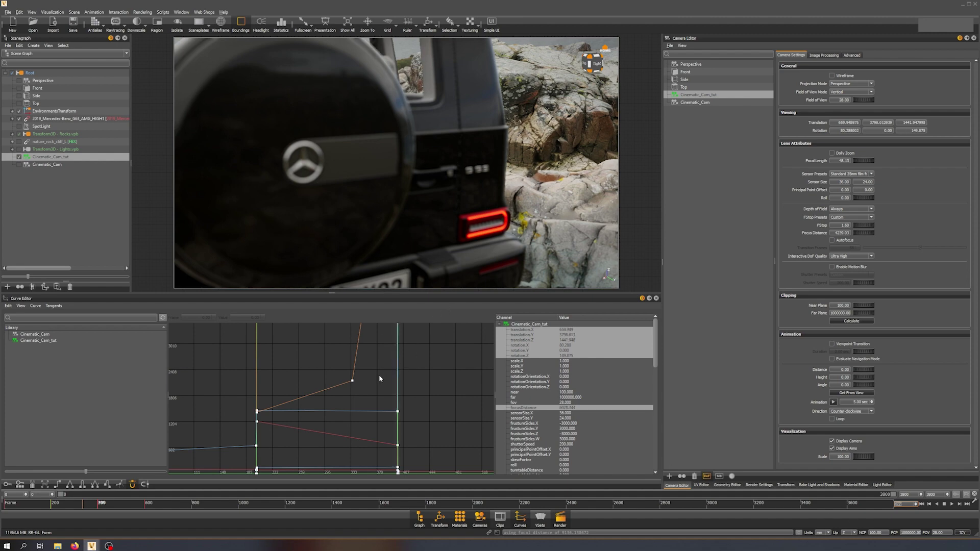
pyautogui.click(554, 408)
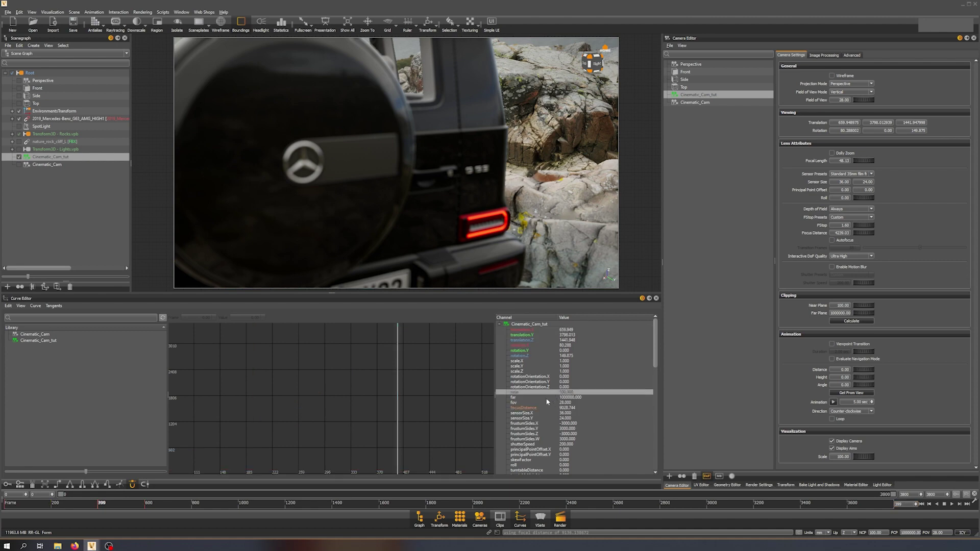
pyautogui.rightClick(522, 409)
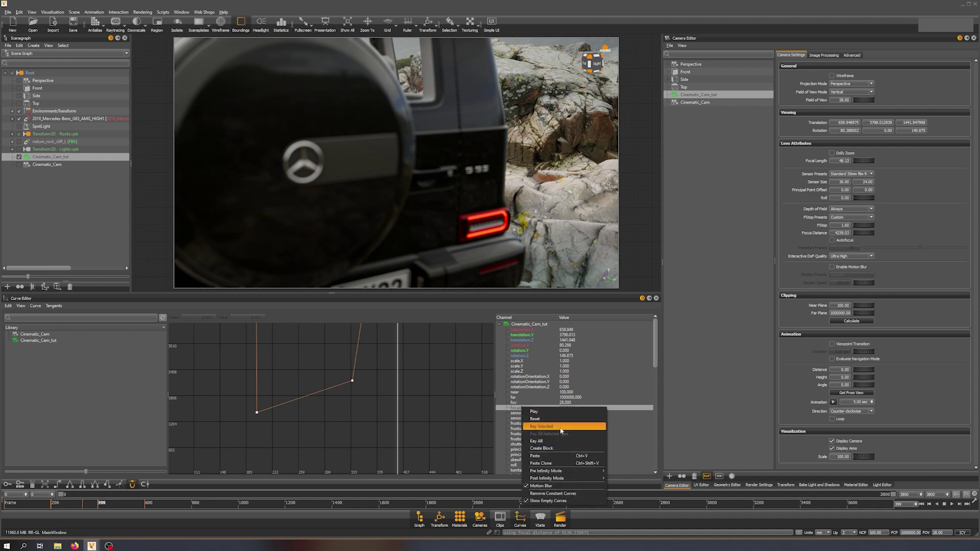
pyautogui.click(561, 428)
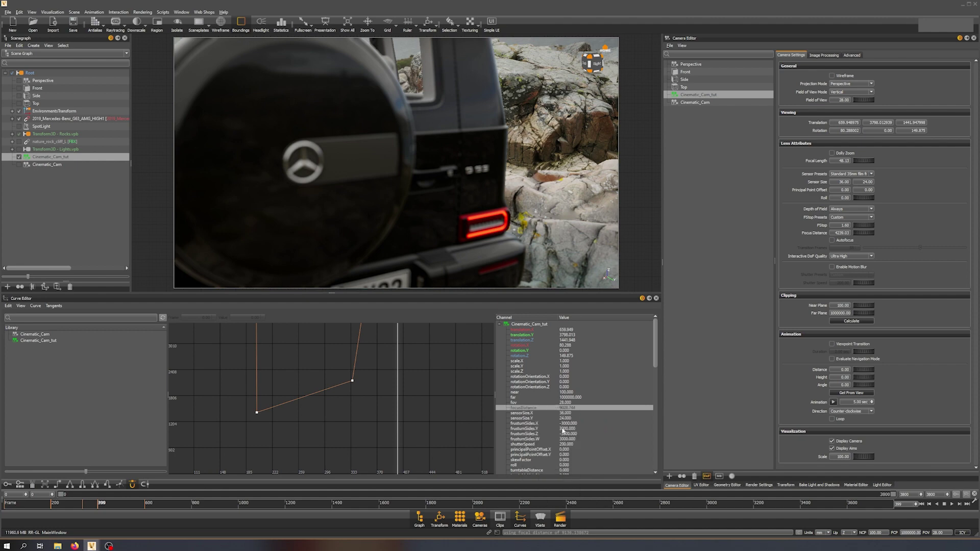
# Step: Copy the value of the focusDistance key at frame 335
pyautogui.scroll(-6, 421, 384)
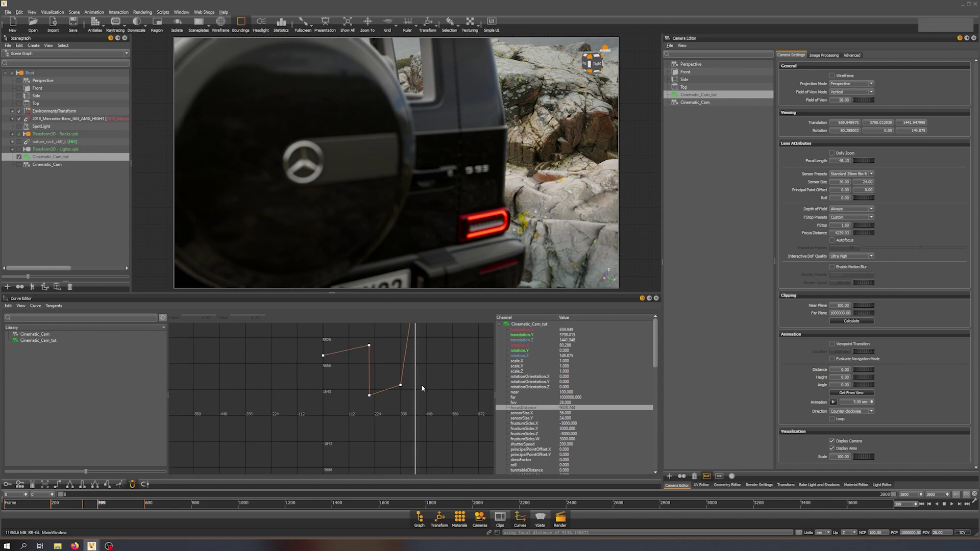
pyautogui.scroll(4, 426, 389)
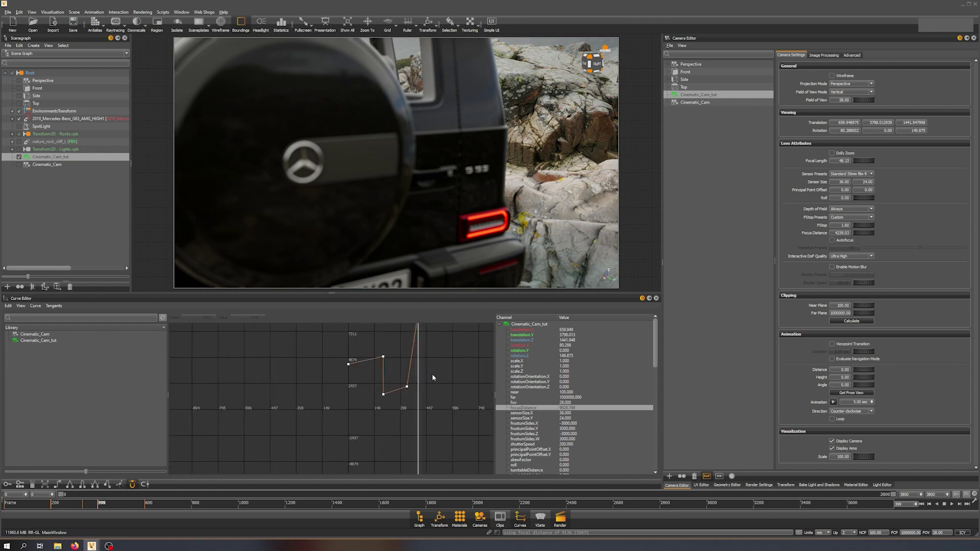
pyautogui.scroll(2, 430, 373)
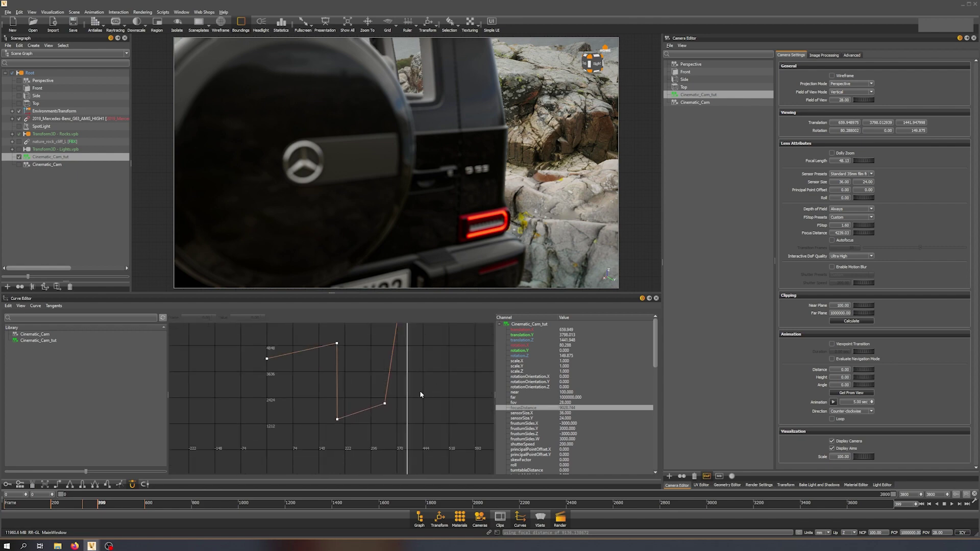
pyautogui.click(385, 404)
pyautogui.click(249, 317)
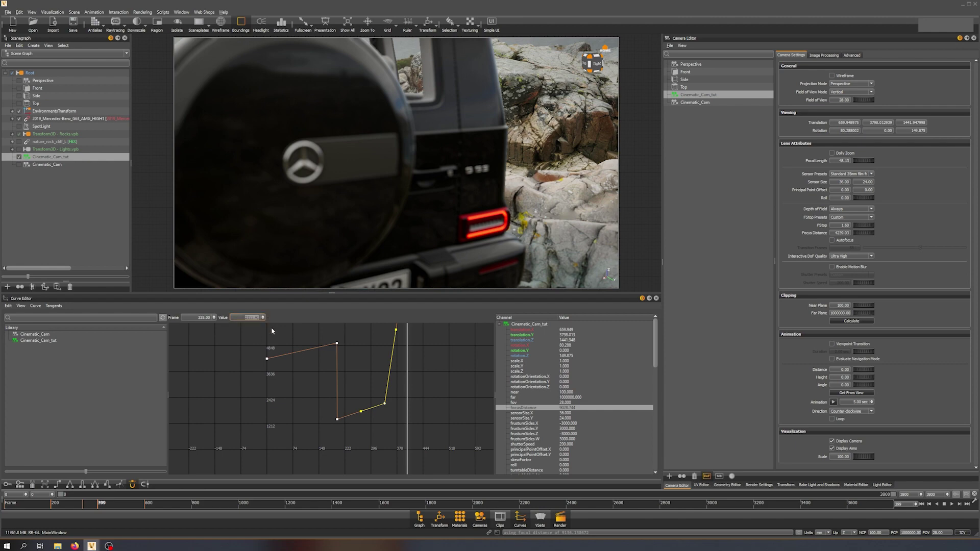
# Step: Paste the frame 335 focus value into the focusDistance key at frame 399 and clear the key selection
pyautogui.click(430, 391)
pyautogui.moveTo(438, 364); pyautogui.dragTo(445, 474, button='middle')
pyautogui.scroll(3, 429, 383)
pyautogui.scroll(4, 430, 382)
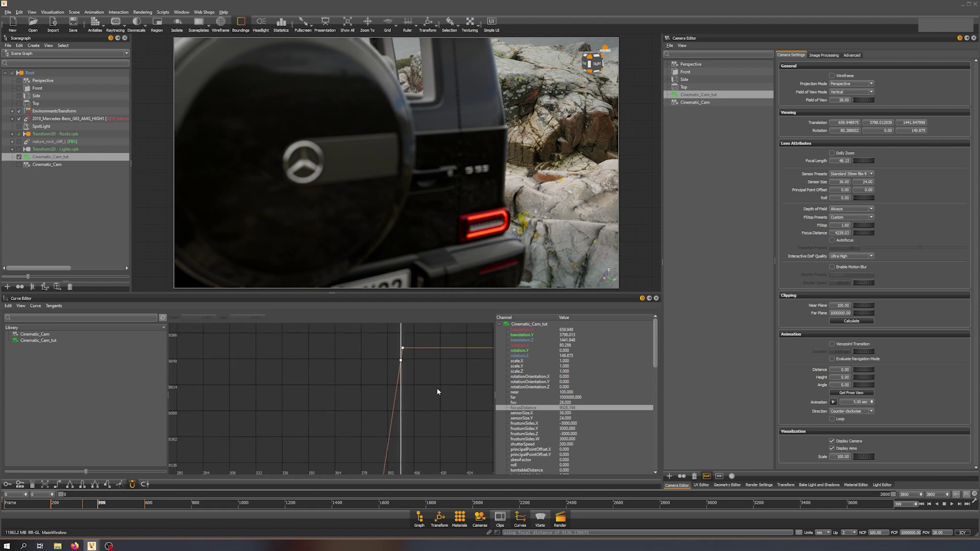
pyautogui.click(403, 363)
pyautogui.doubleClick(250, 317)
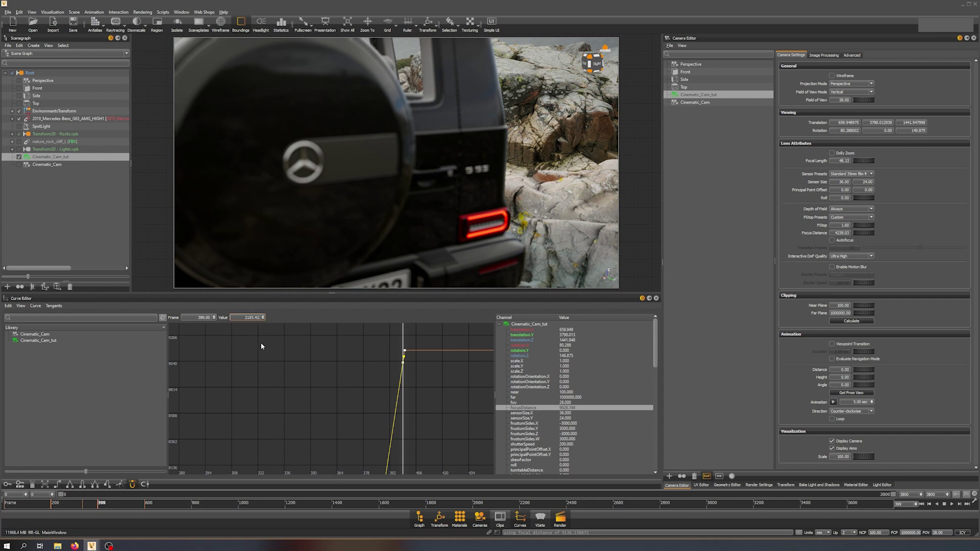
pyautogui.press('Return')
pyautogui.scroll(-2, 385, 390)
pyautogui.scroll(-3, 442, 433)
pyautogui.scroll(-3, 441, 387)
pyautogui.click(450, 396)
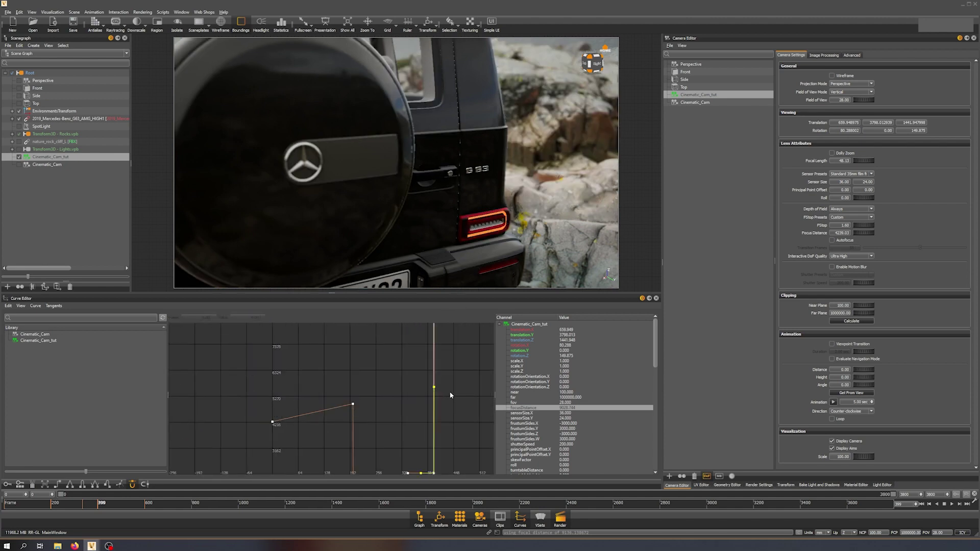
pyautogui.press('f')
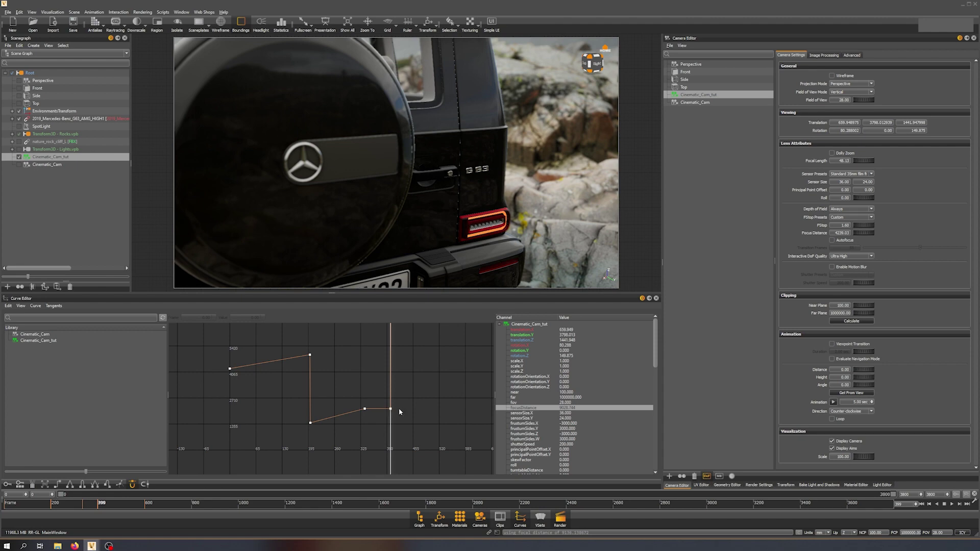
# Step: Scrub past the cut to frame 447, play the camera animation from frame 0, and review the whole focusDistance curve
pyautogui.moveTo(391, 458); pyautogui.dragTo(409, 460)
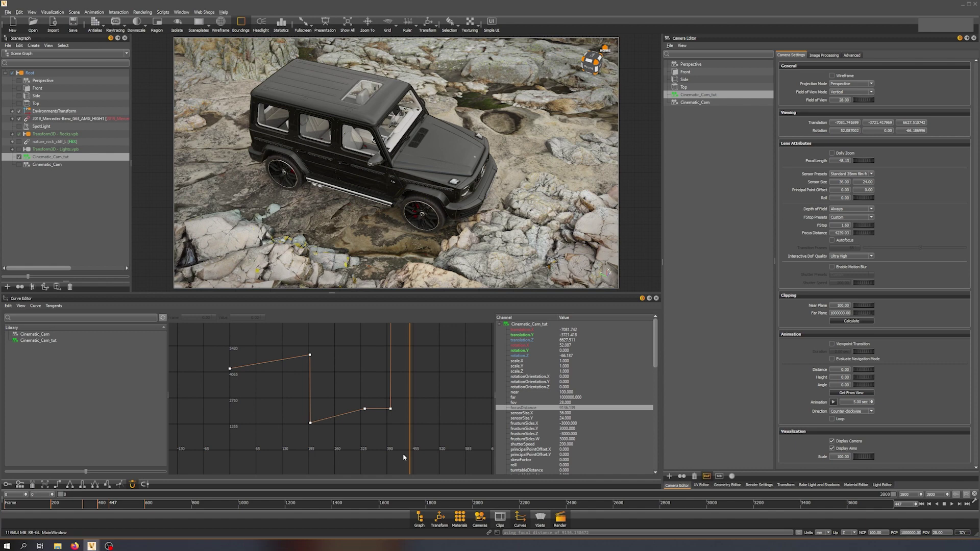
pyautogui.click(921, 504)
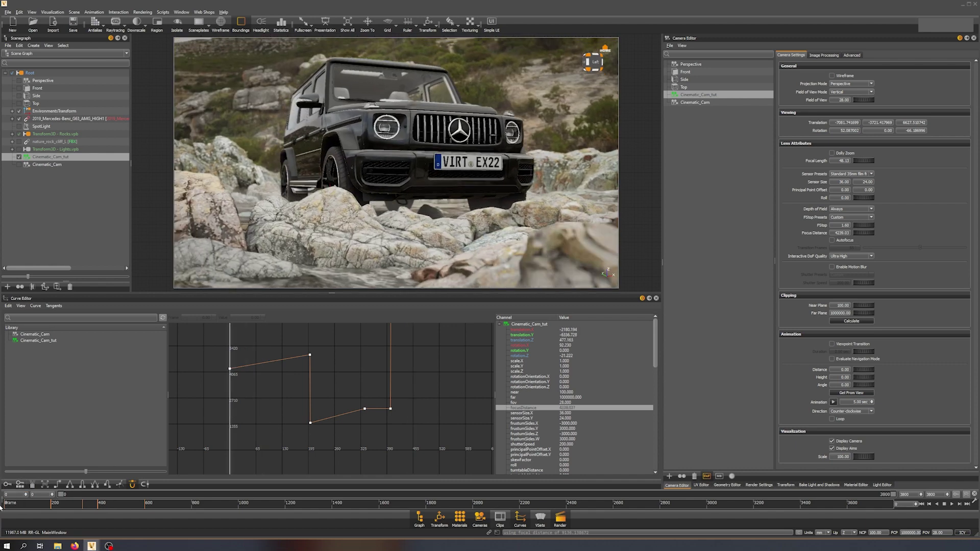
pyautogui.click(951, 504)
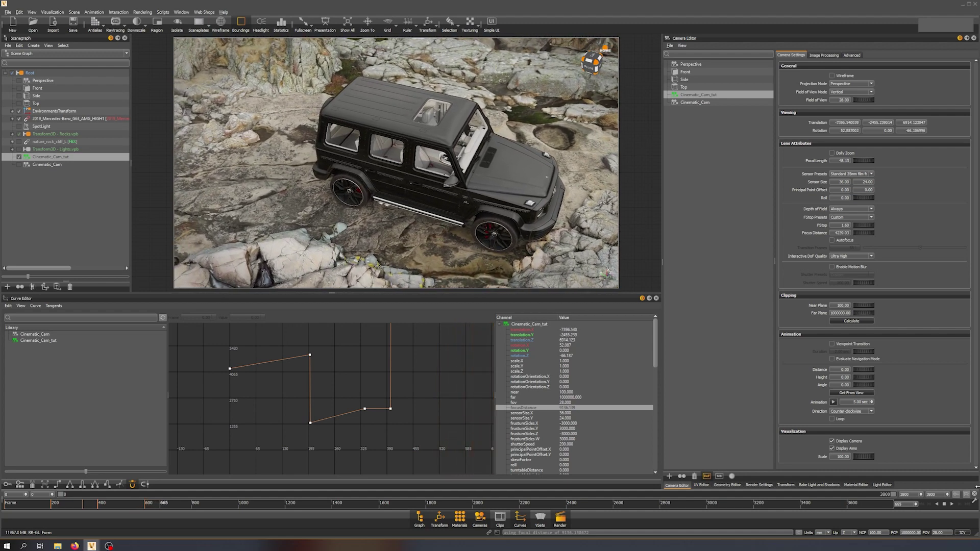
pyautogui.click(943, 504)
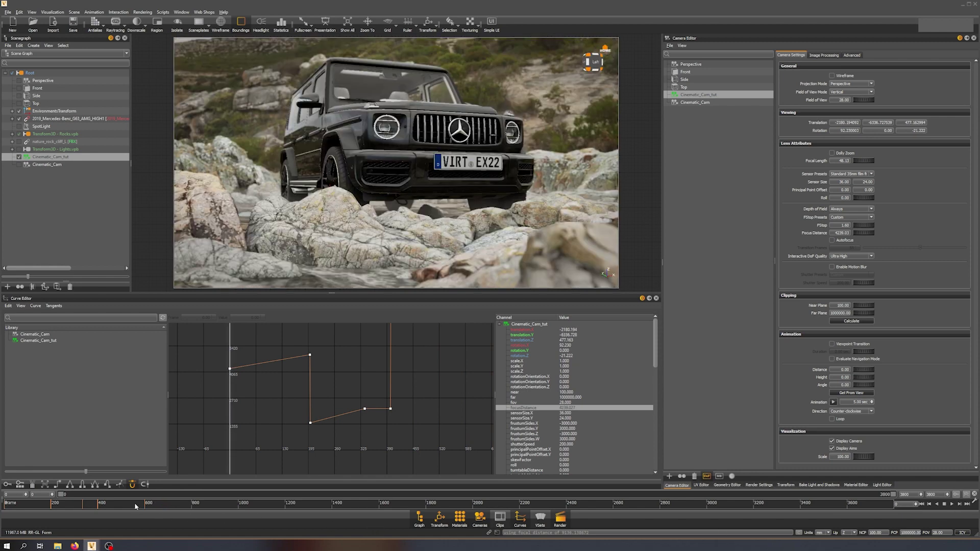
pyautogui.scroll(-3, 418, 412)
pyautogui.scroll(1, 417, 413)
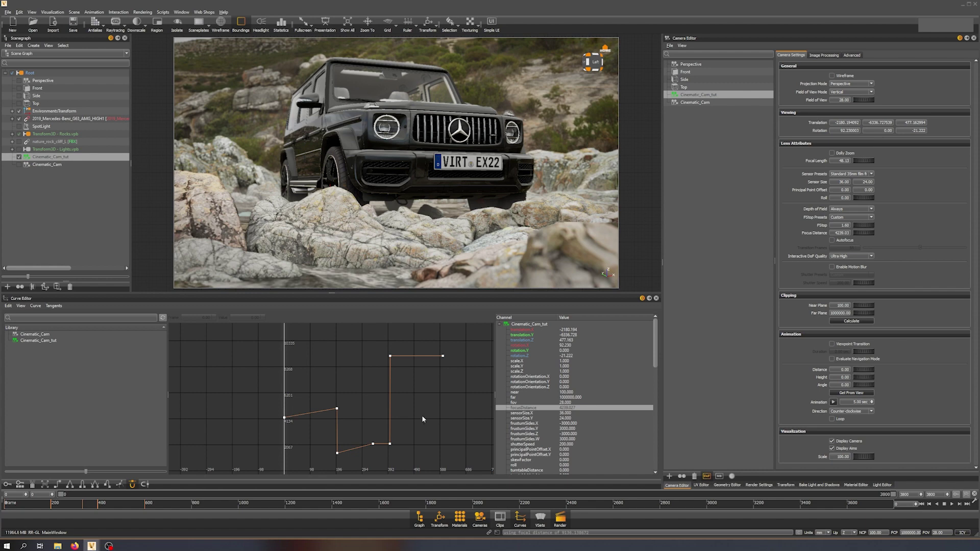
# Step: Make Cinematic_Cam the active camera, show its animation curves and play its animation from frame 0
pyautogui.click(20, 165)
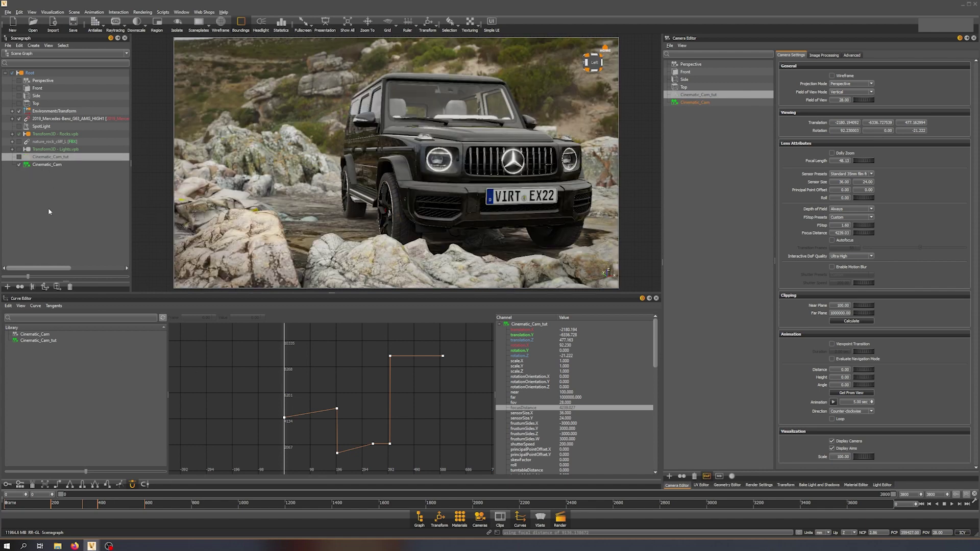
pyautogui.click(46, 165)
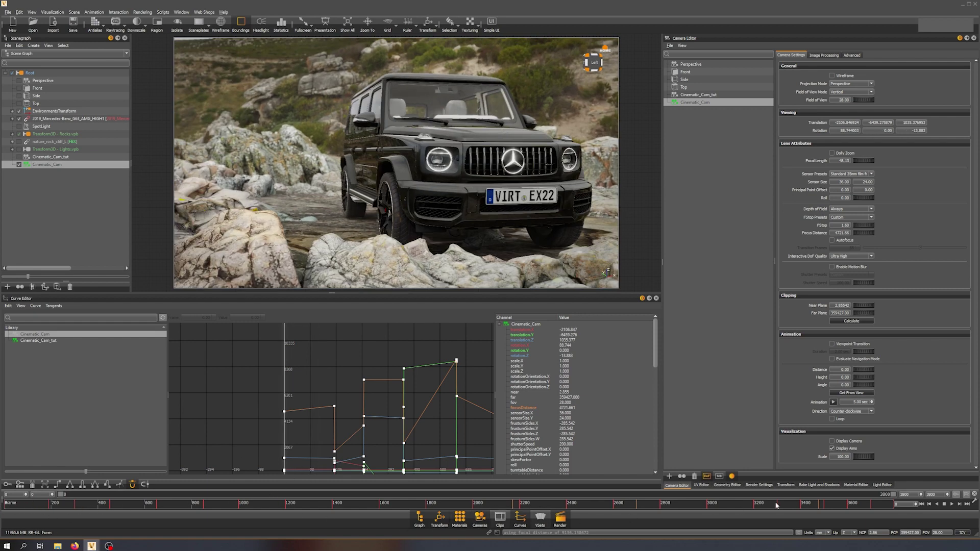
pyautogui.click(951, 504)
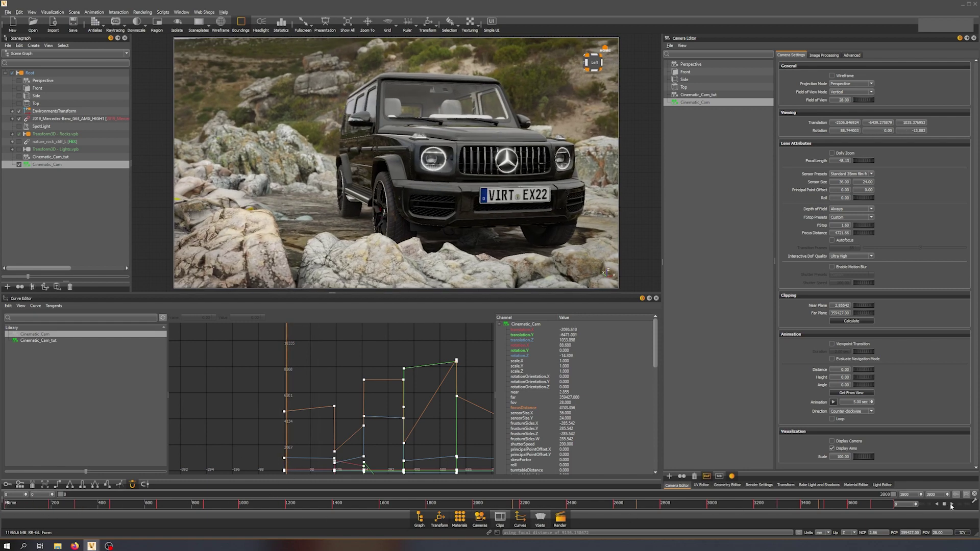